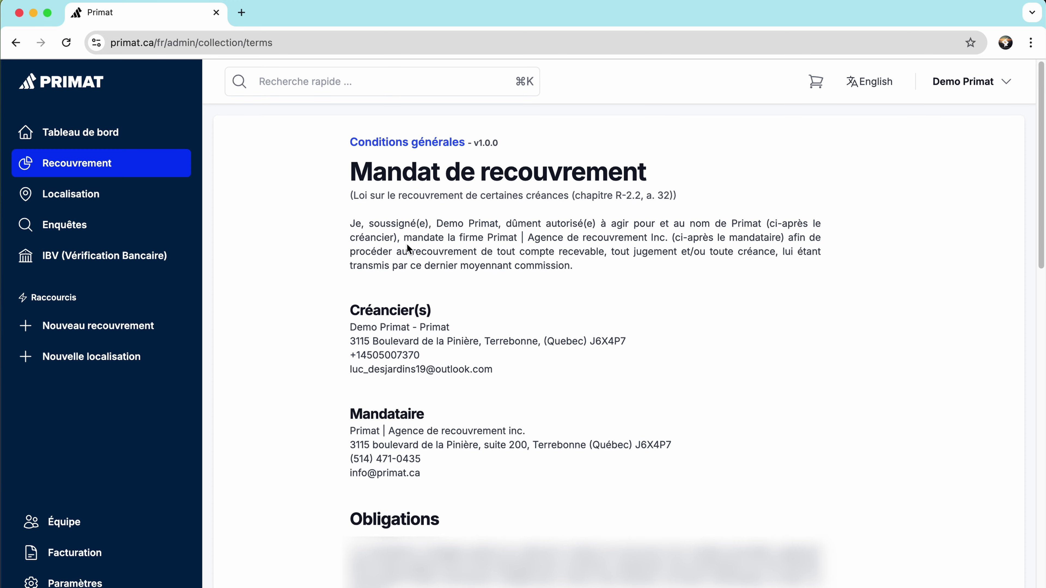
Tick the creditor authorization checkbox and accept the collection mandate's terms and conditions
scroll(322, 243, "down", 10)
scroll(321, 243, "down", 5)
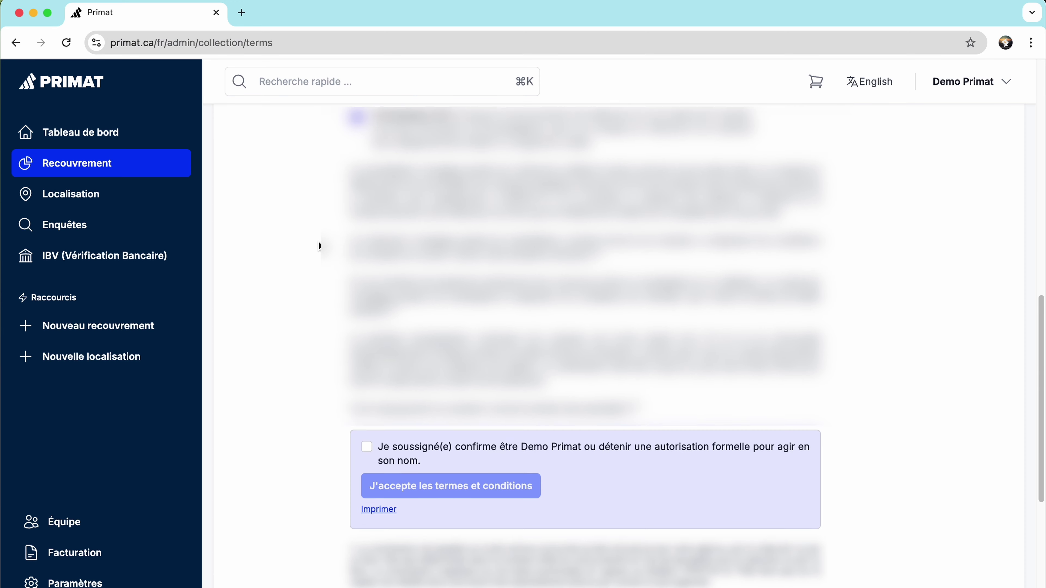
left_click(366, 369)
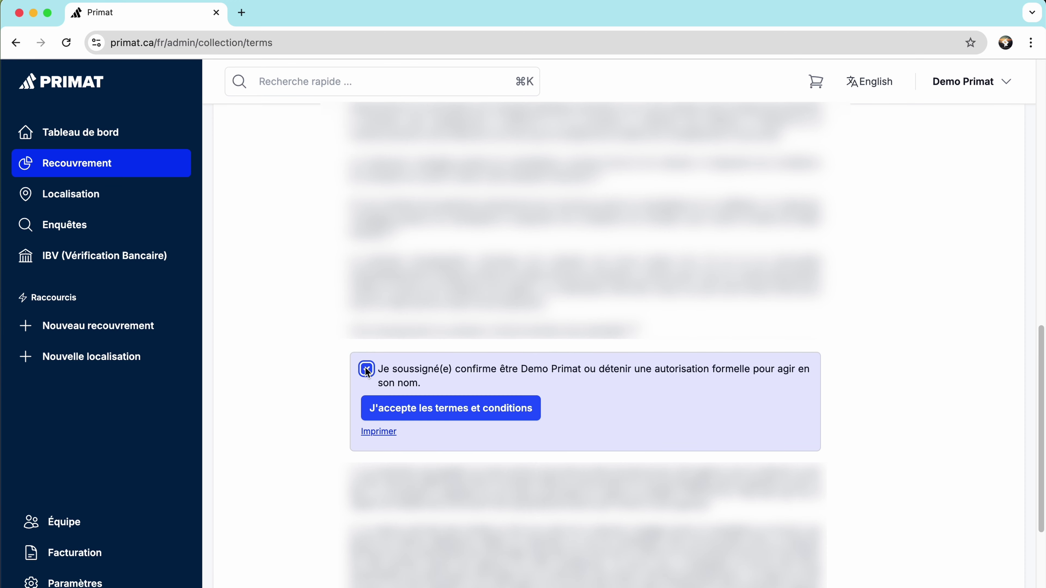
left_click(424, 408)
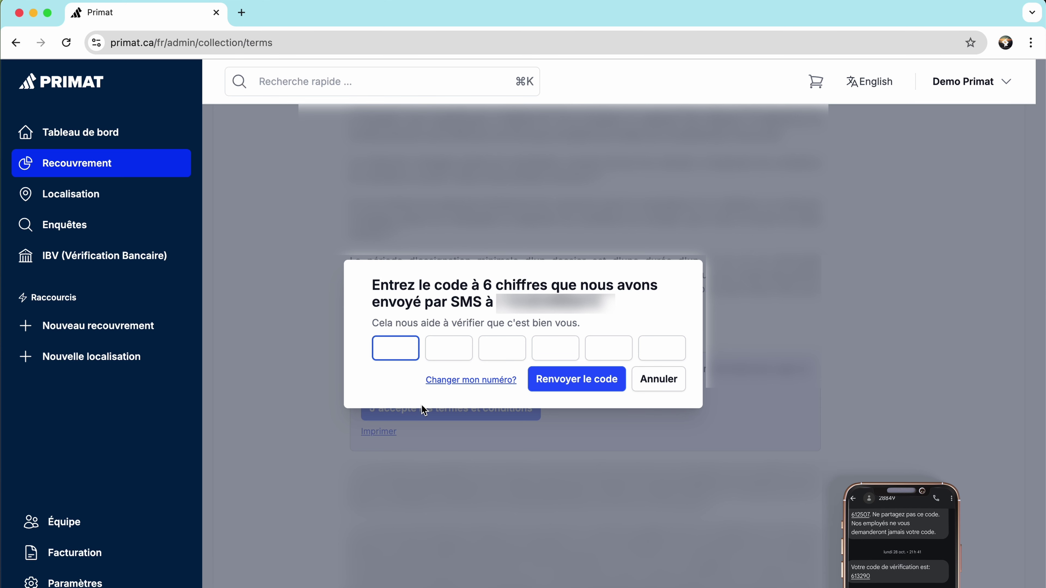
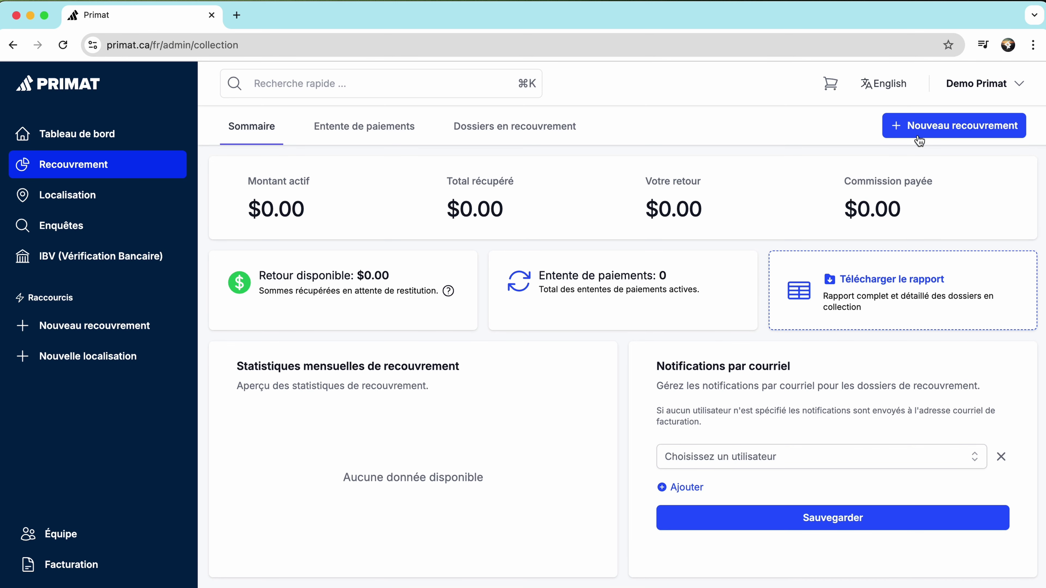
Start a new collection case with Individu(s) as the debtor type
left_click(928, 131)
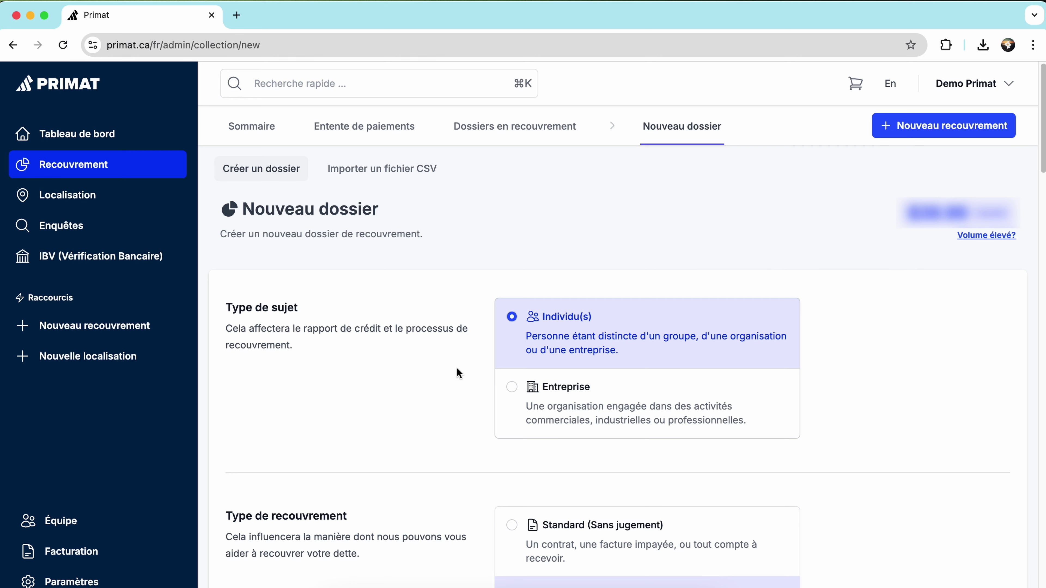
left_click(511, 389)
left_click(513, 318)
Set the collection type to Standard (Sans jugement)
scroll(365, 369, "down", 5)
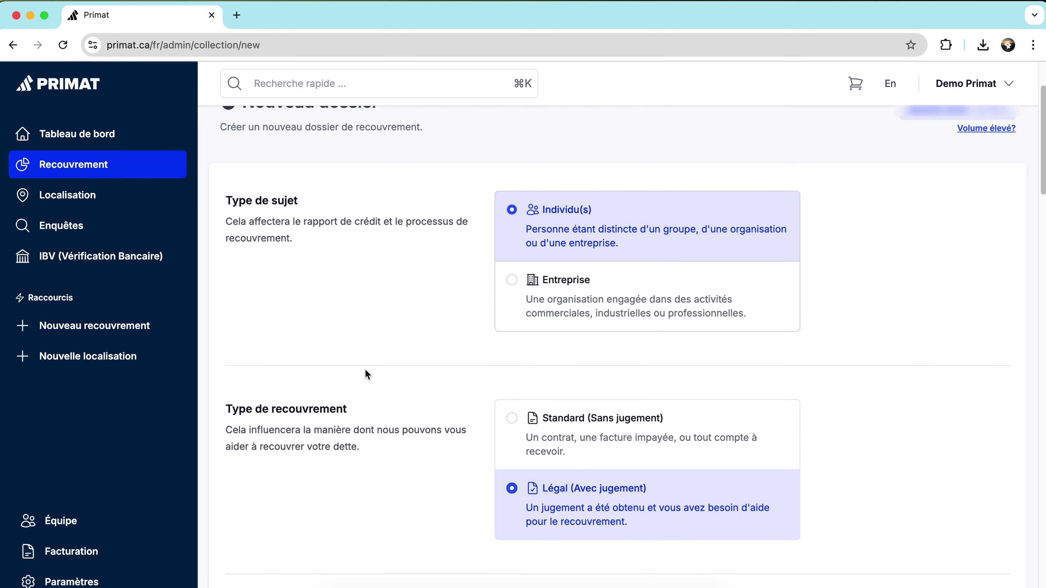
scroll(367, 374, "down", 5)
left_click(512, 320)
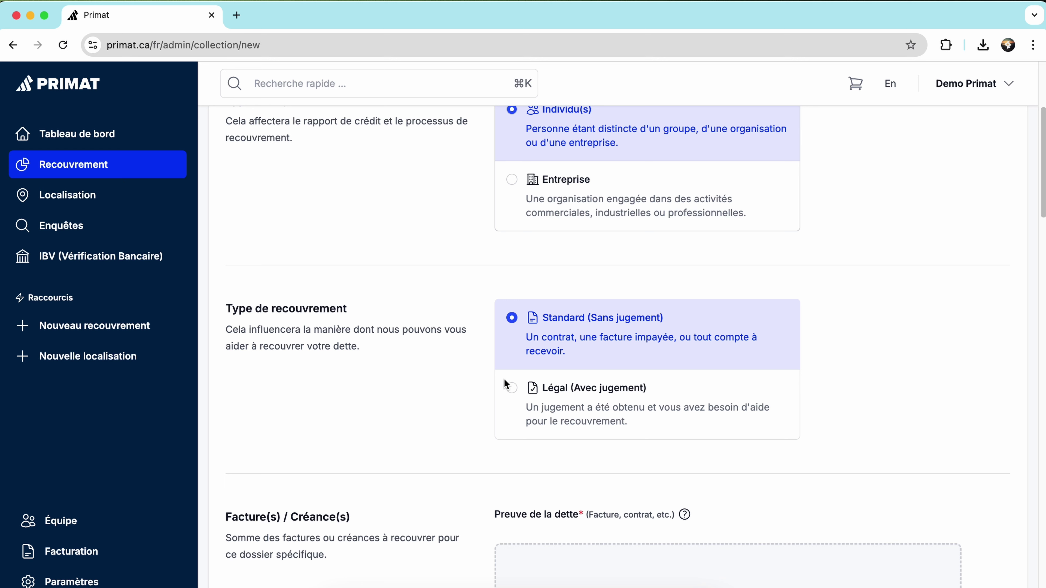
left_click(512, 393)
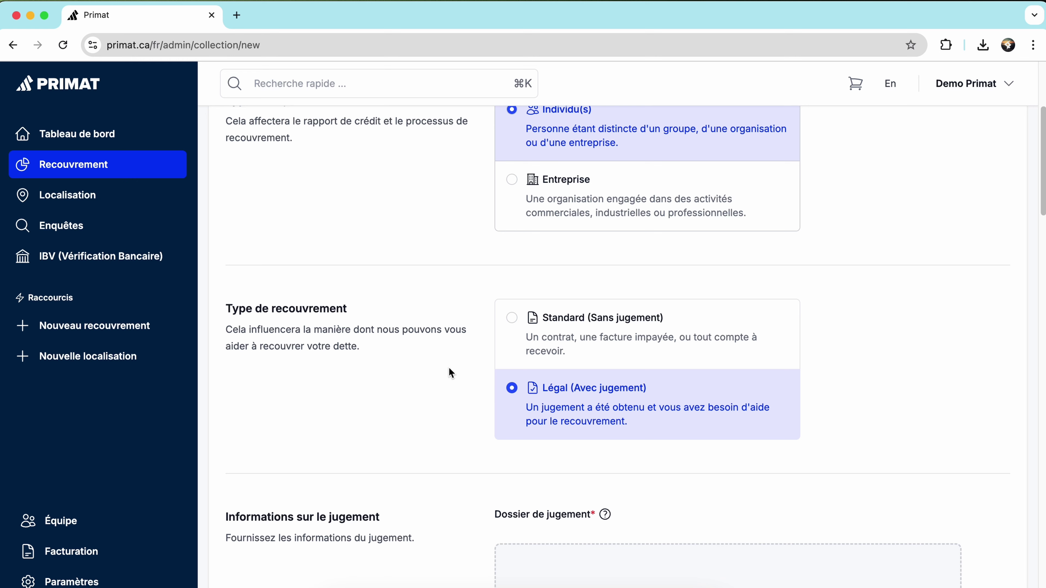
left_click(514, 321)
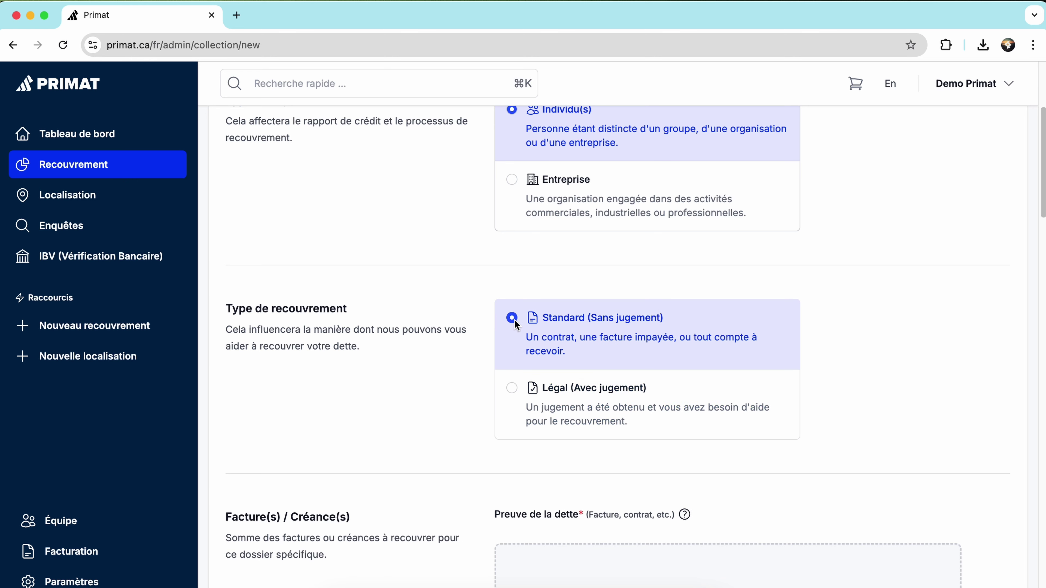
Attach Facture_Demo.png from Downloads as the proof of debt
scroll(472, 344, "down", 5)
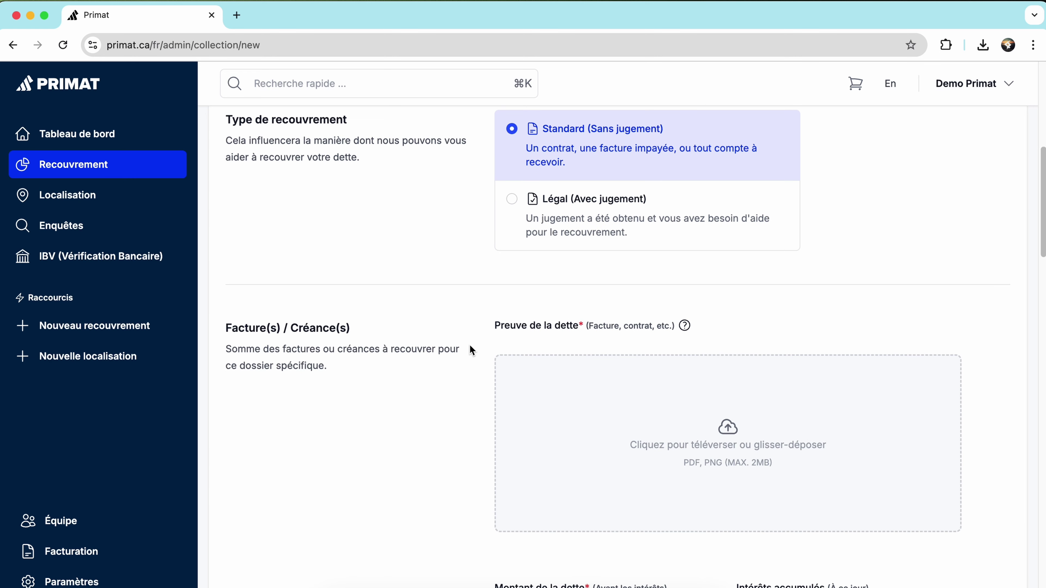
scroll(469, 345, "down", 1)
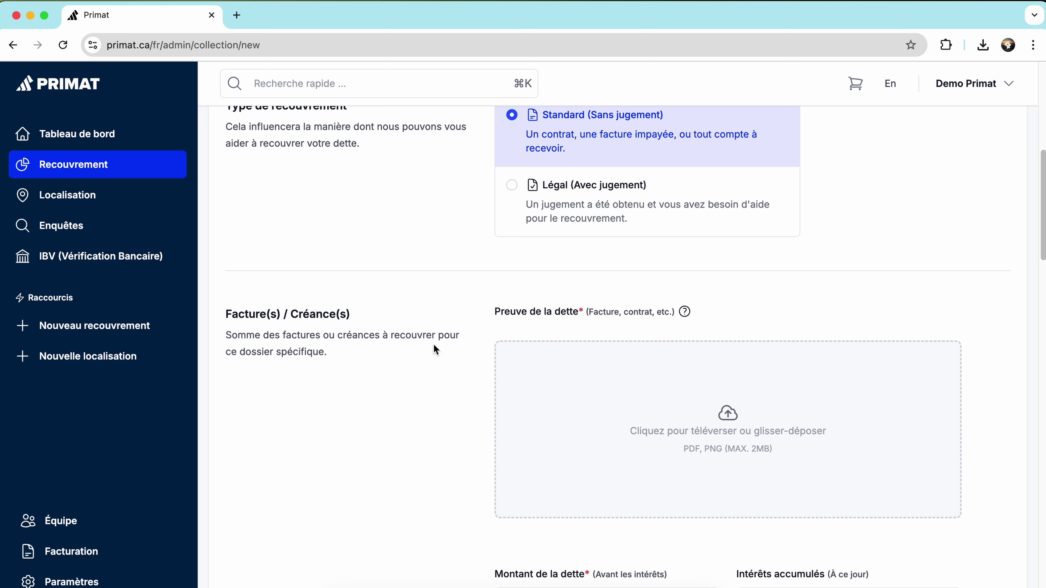
scroll(434, 345, "down", 1)
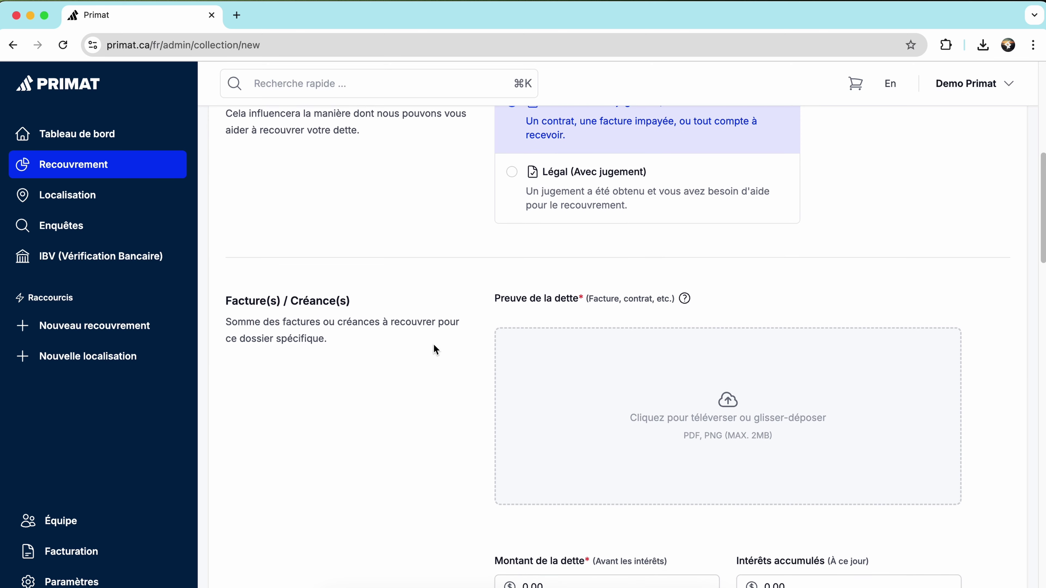
scroll(433, 344, "down", 2)
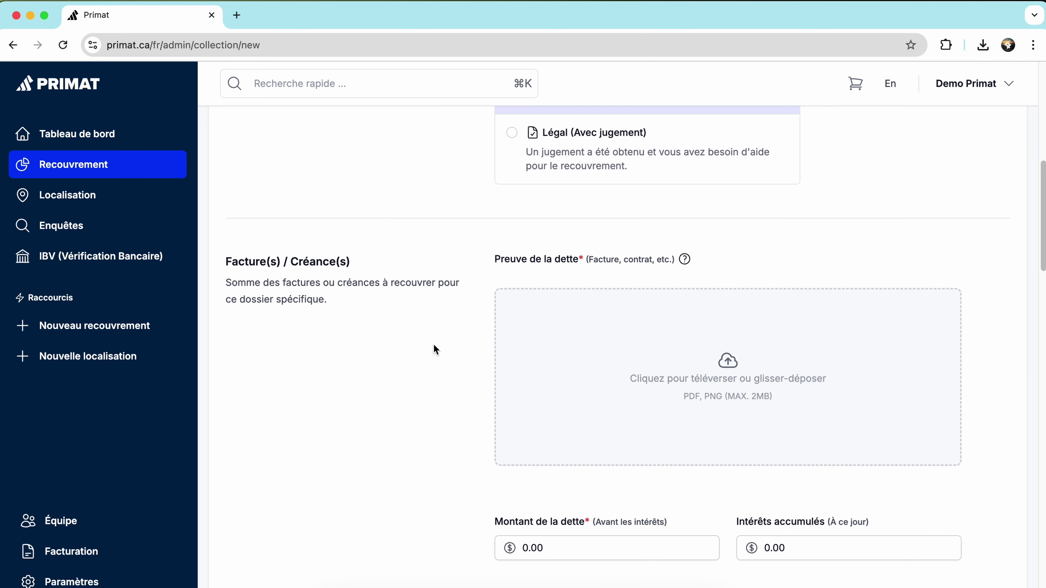
left_click(627, 370)
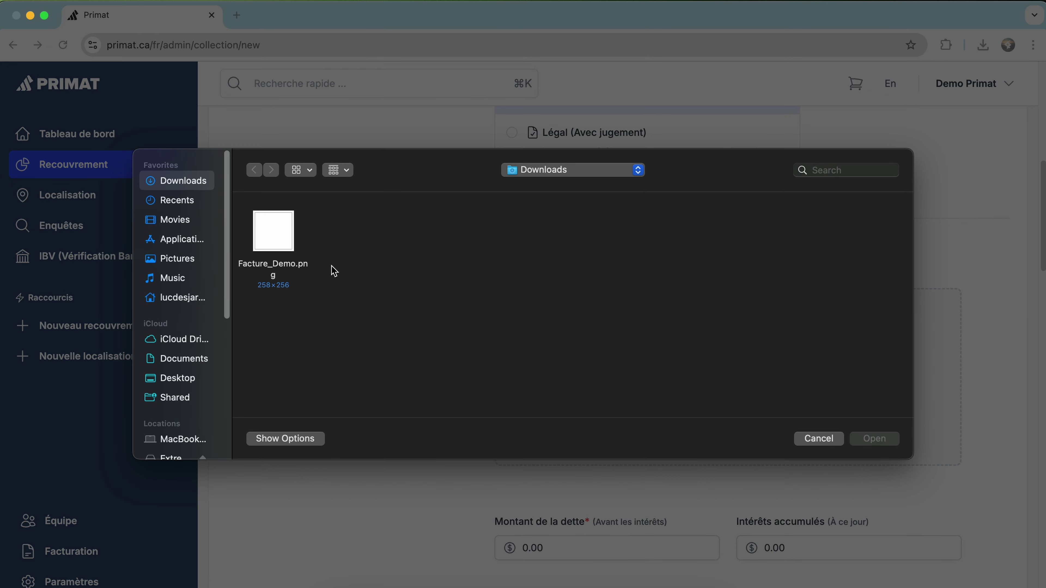
double_click(284, 228)
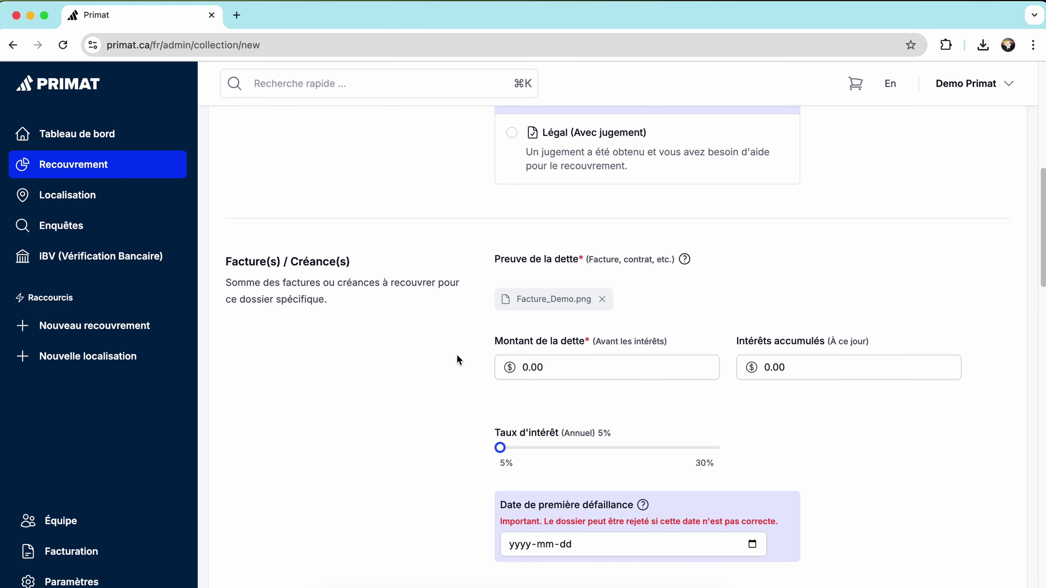
Enter a debt amount of 1000.00 and accrued interest of 100.00
left_click(534, 367)
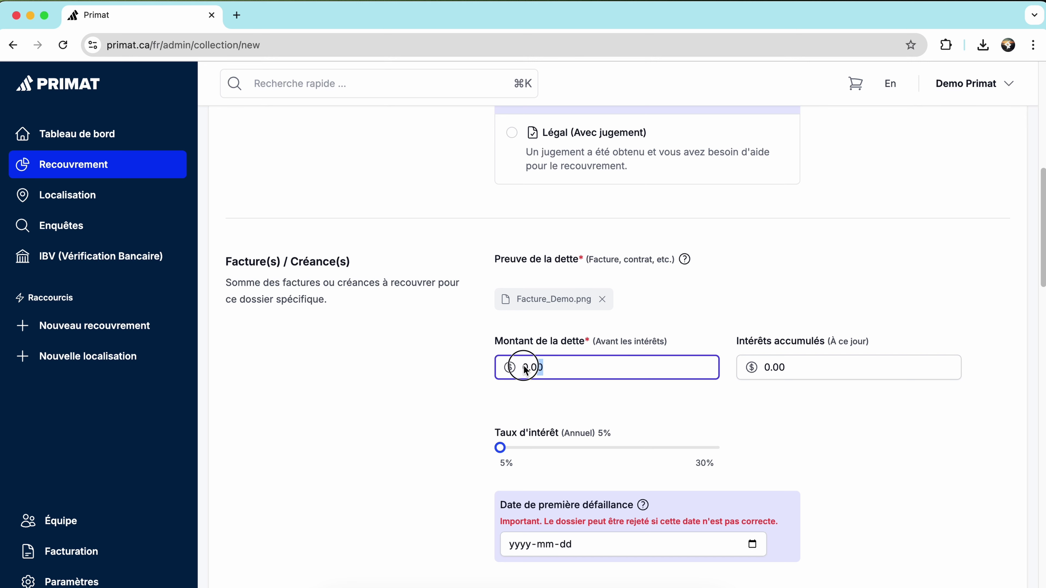
type("1000.00")
left_click(431, 410)
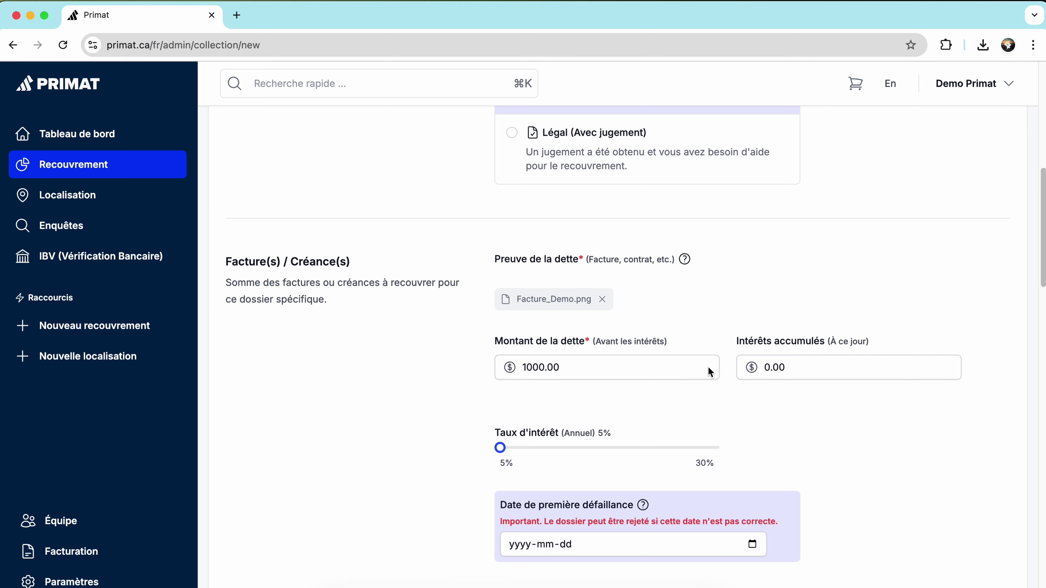
left_click(765, 371)
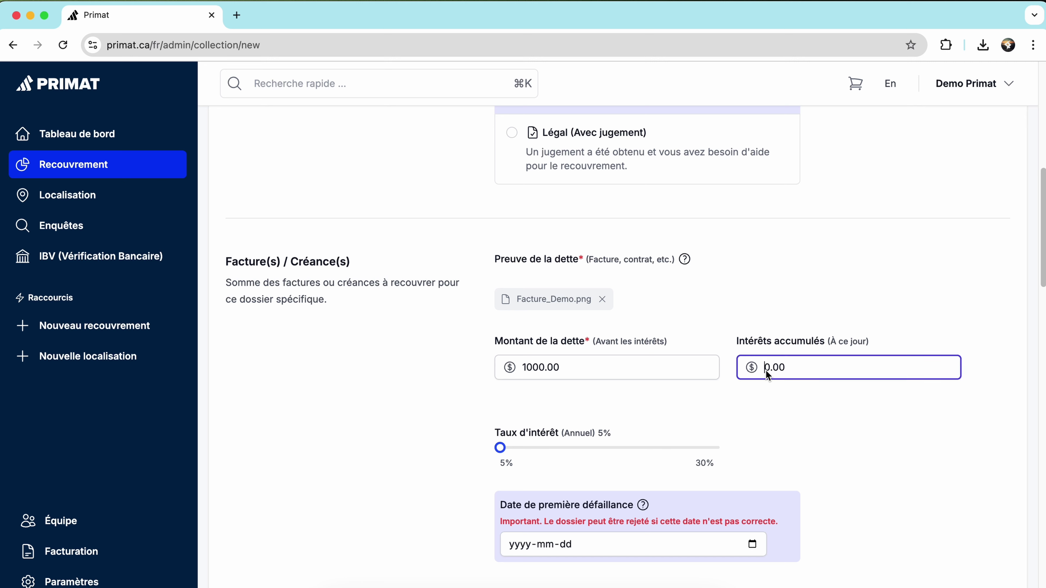
type("100")
key("Tab")
Set the annual interest rate to 7% and the first default date to 2025-04-01
left_click(501, 448)
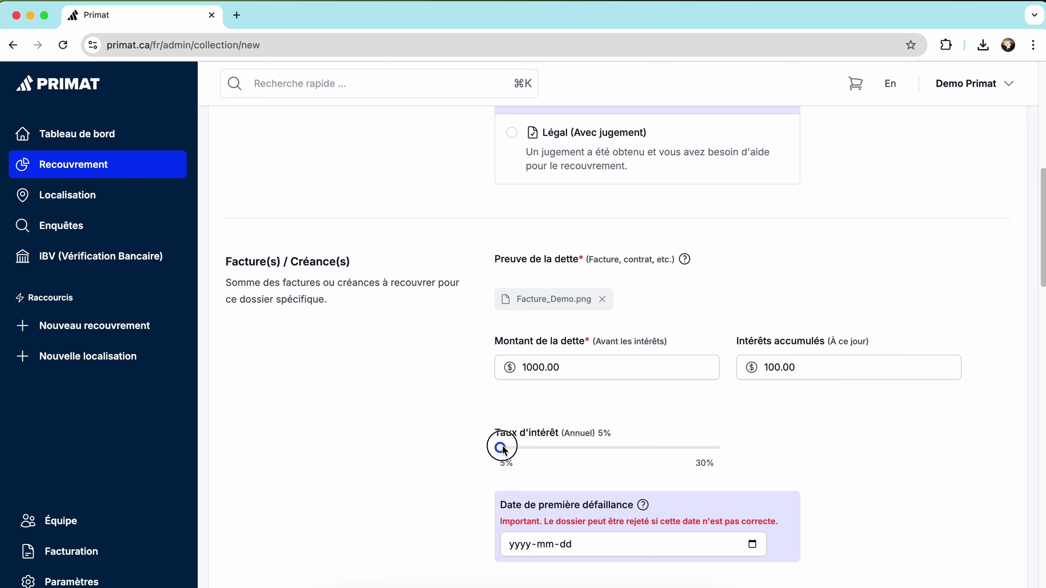
left_click_drag(503, 449, 517, 446)
left_click(756, 544)
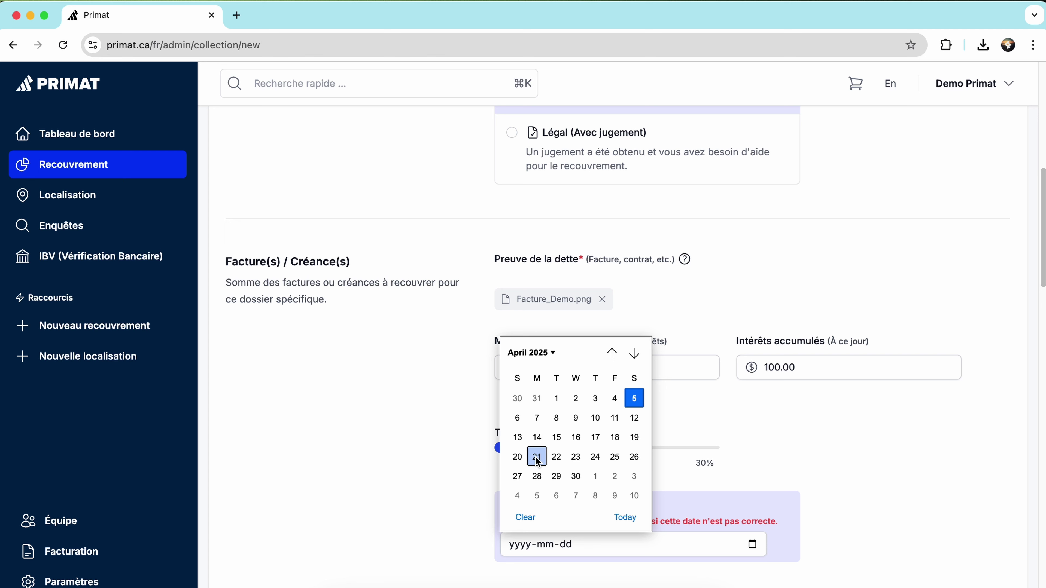
left_click(556, 397)
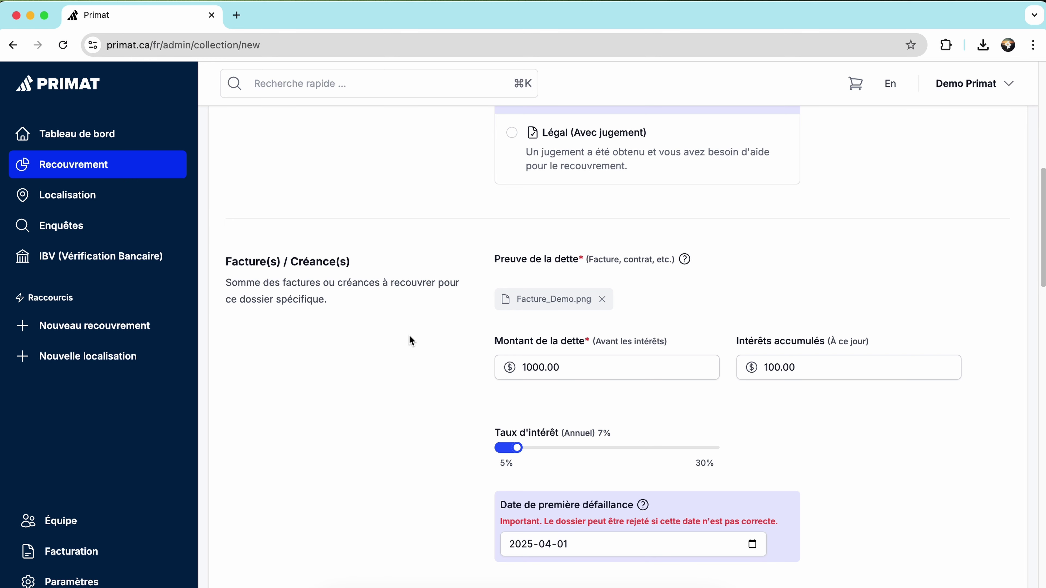
Enter '5-04-0' in the Montant Accepté field
scroll(439, 282, "down", 5)
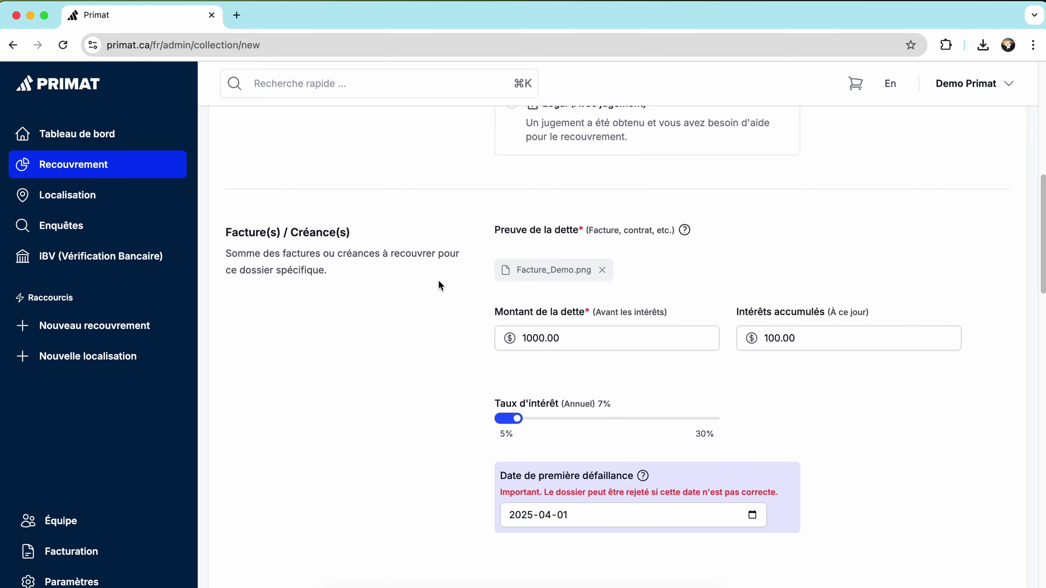
scroll(438, 279, "down", 3)
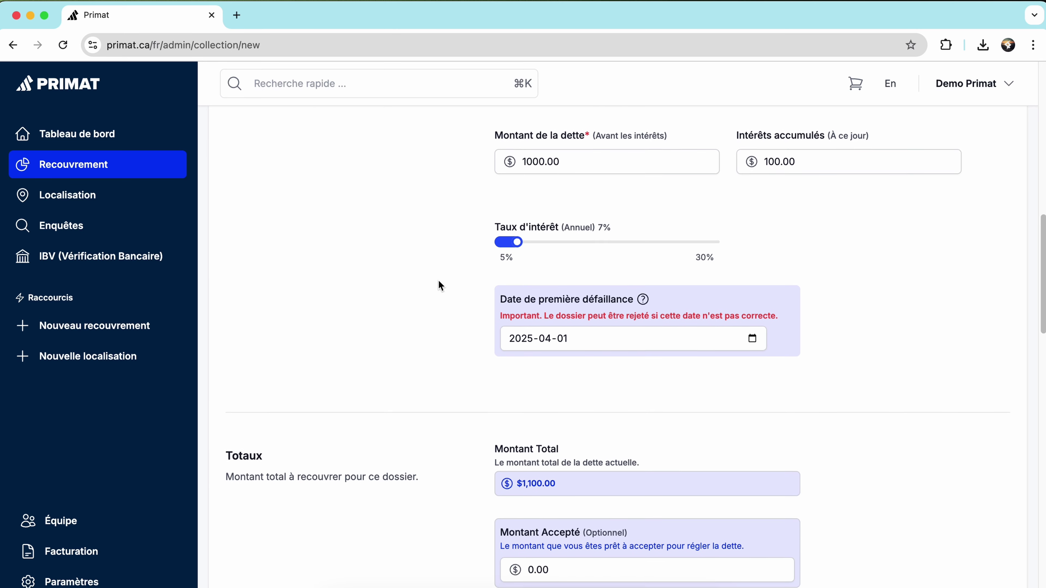
left_click(531, 508)
type("5-")
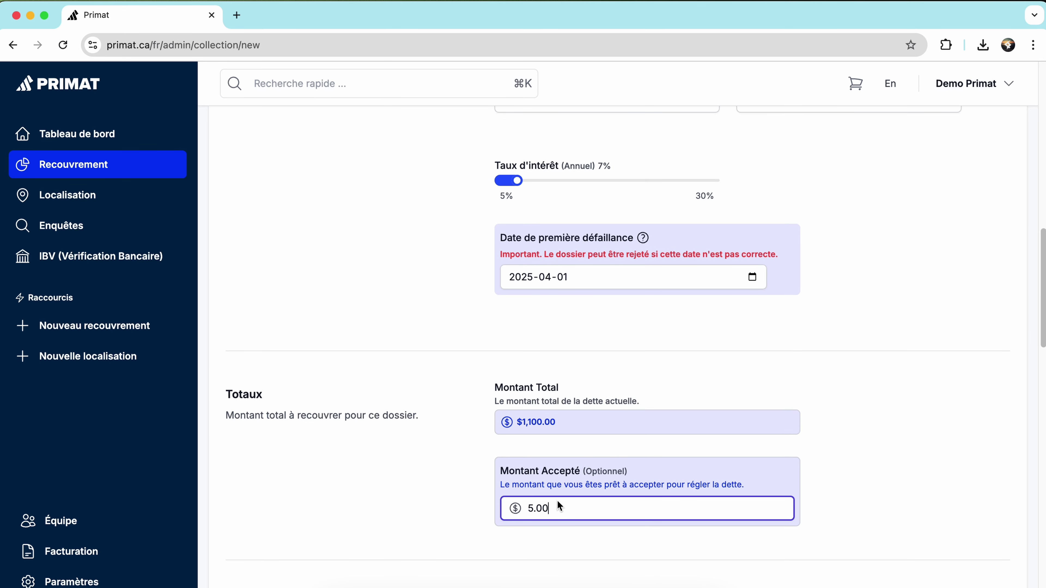
type("04-0")
left_click(428, 339)
scroll(428, 338, "up", 4)
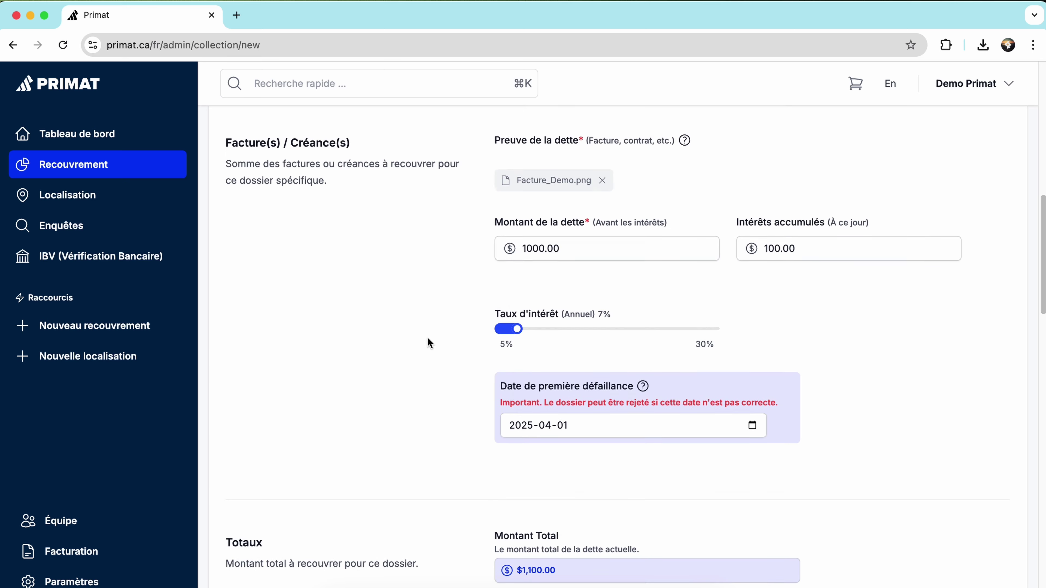
scroll(428, 339, "up", 7)
Switch to Légal (Avec jugement) and set the judgment date to 2025-04-08
left_click(514, 284)
scroll(450, 348, "down", 8)
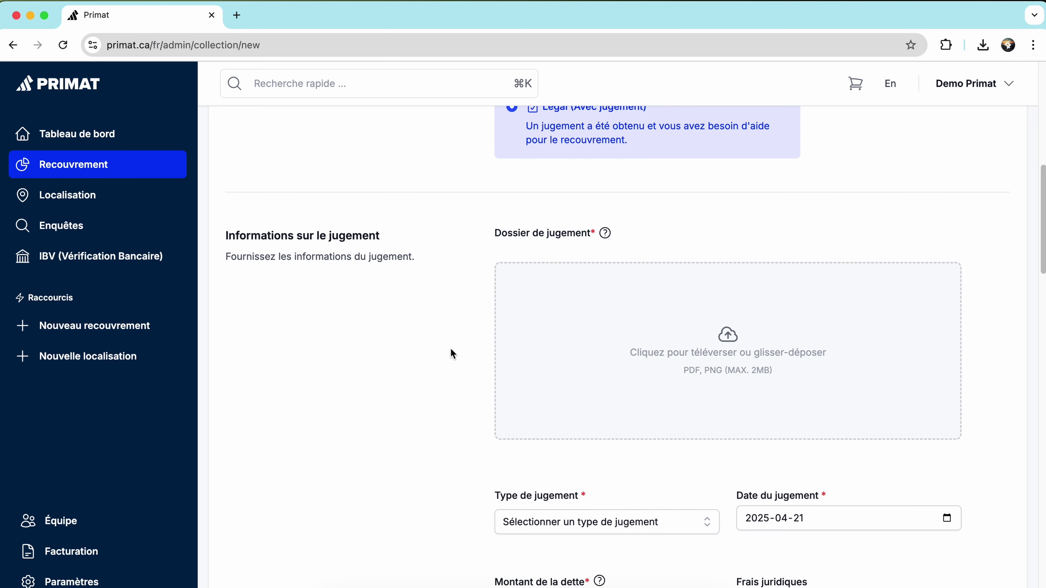
left_click(647, 351)
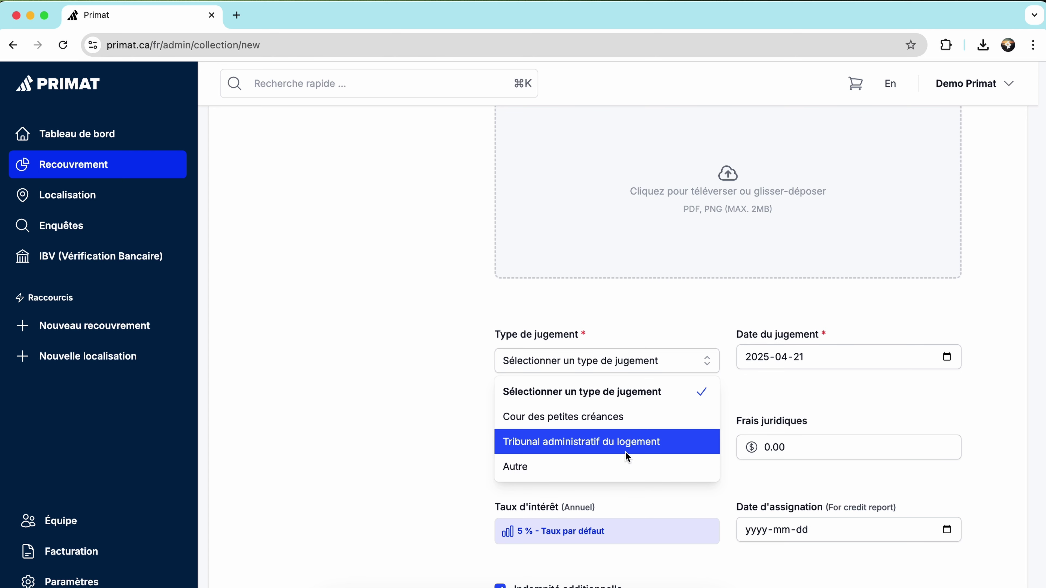
left_click(873, 382)
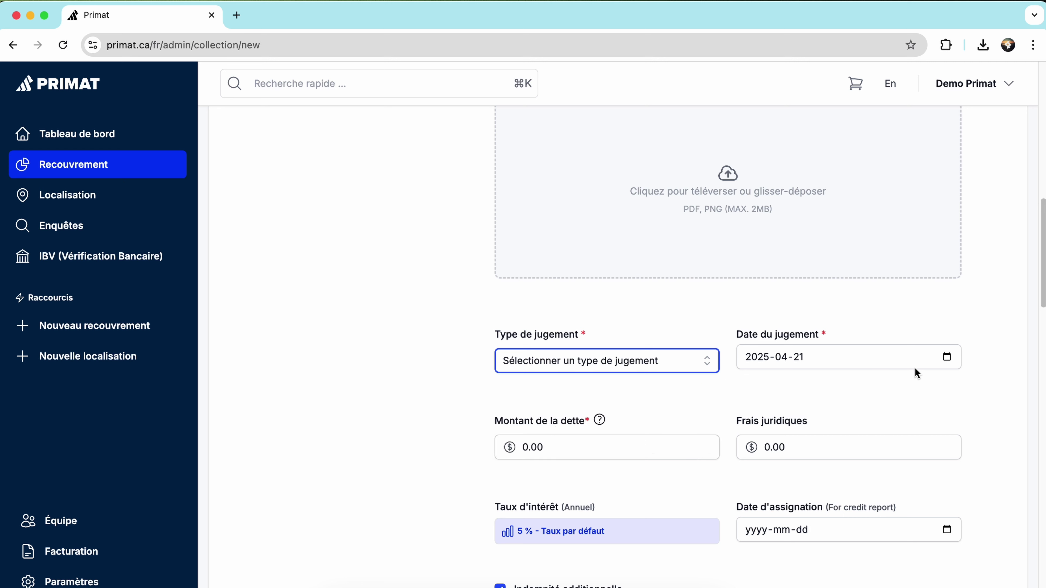
left_click(947, 358)
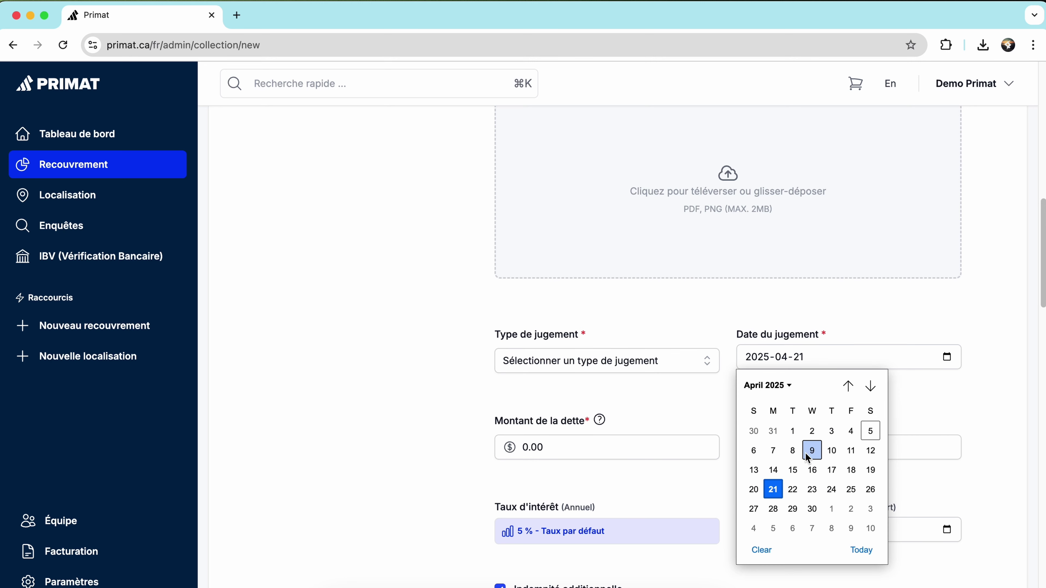
left_click(793, 452)
Enter a judgment debt of 1000.00 and legal fees of 100.00
scroll(487, 422, "down", 3)
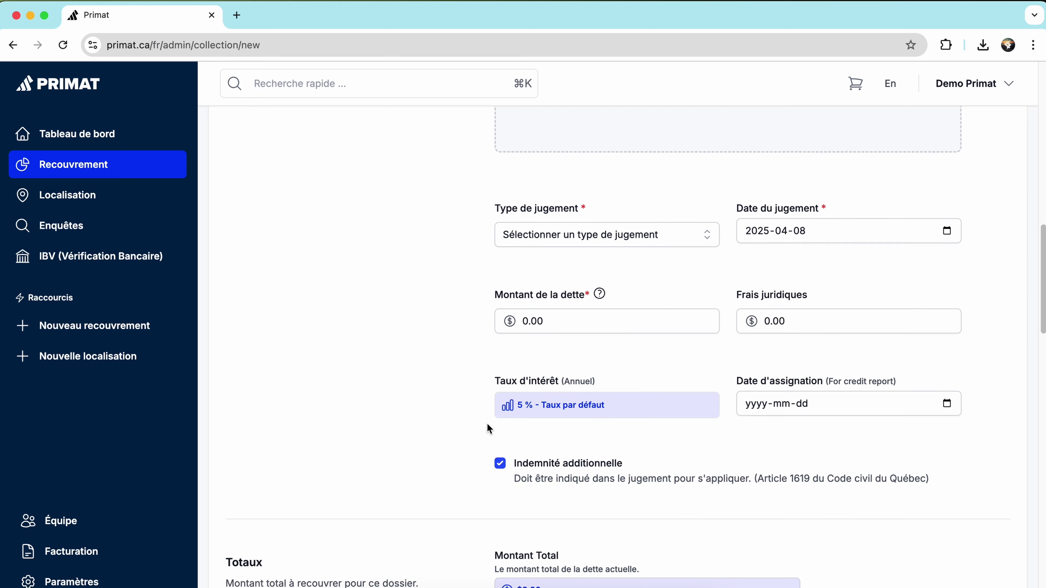
left_click(563, 319)
type("100000")
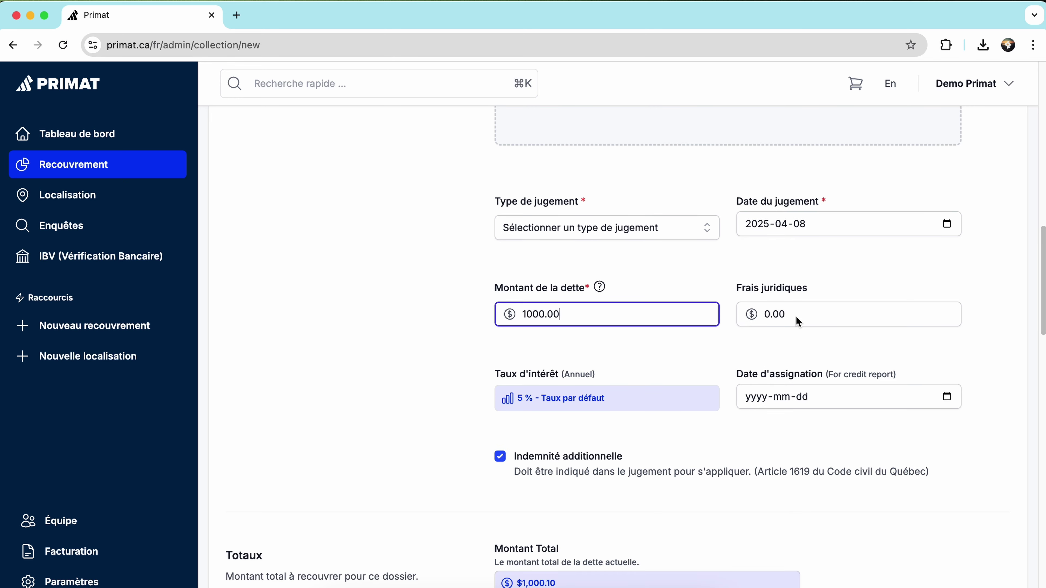
left_click(787, 313)
type("10000")
left_click(456, 352)
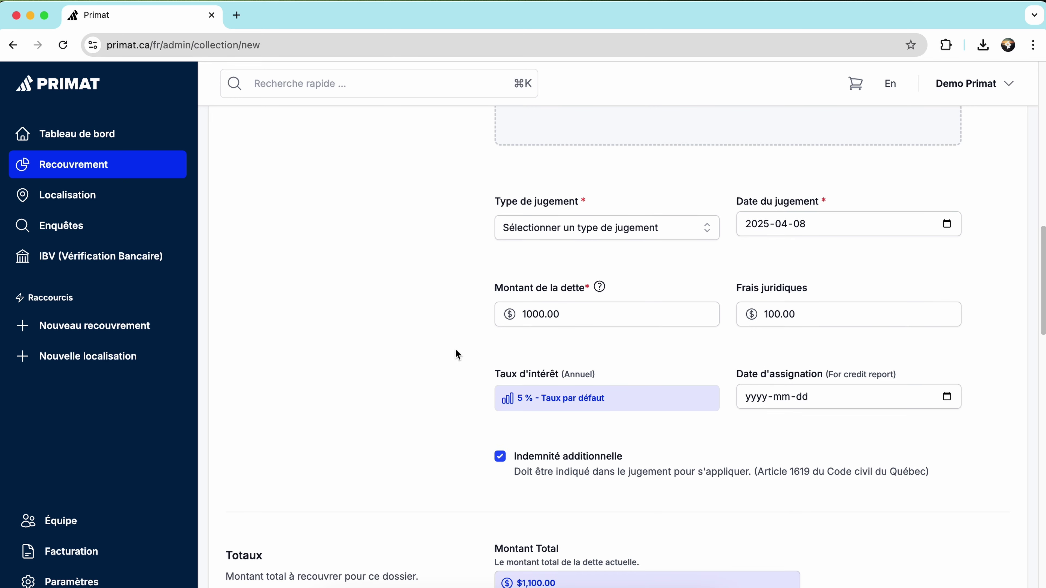
Set the assignment date to 2025-04-02
scroll(456, 353, "down", 3)
left_click(956, 257)
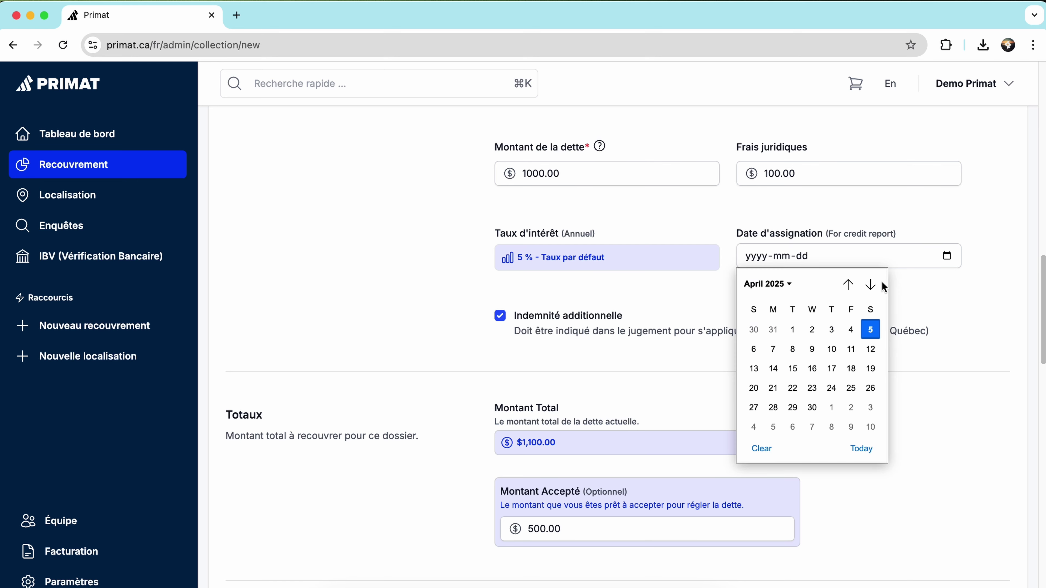
left_click(811, 330)
scroll(451, 363, "down", 1)
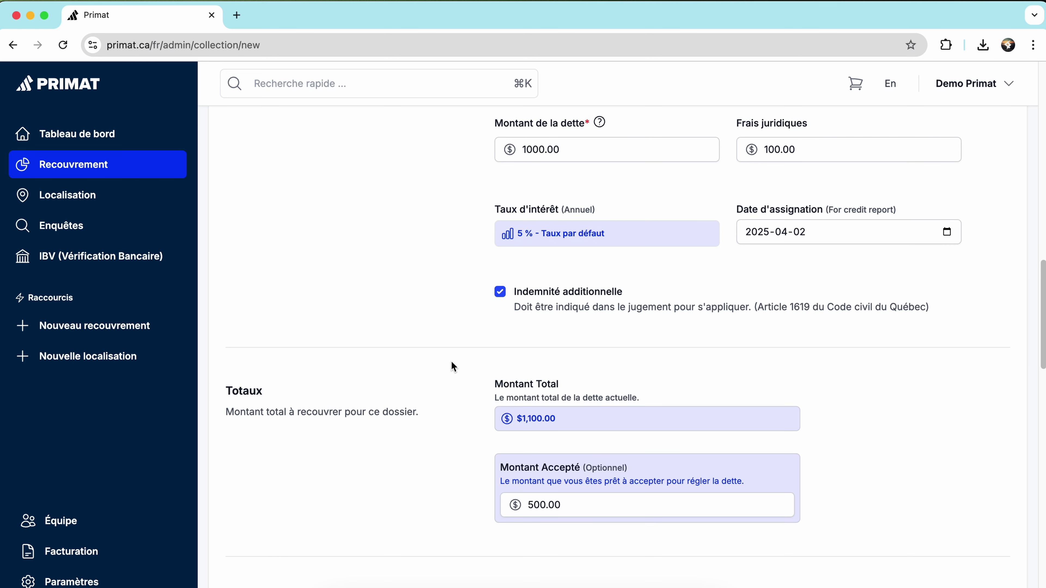
scroll(451, 361, "down", 10)
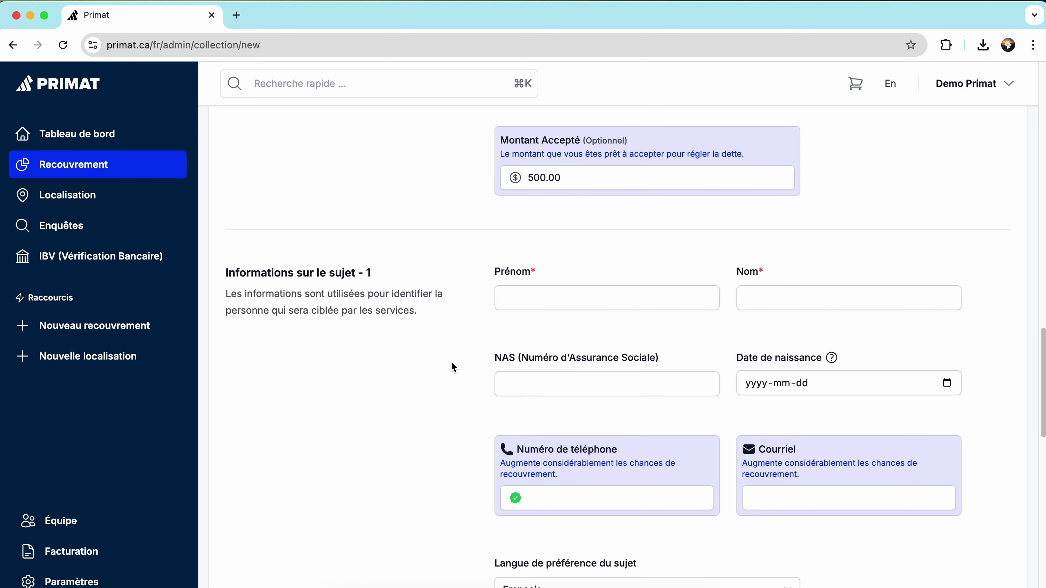
scroll(451, 362, "down", 2)
Enter the debtor's first name and last name
left_click(560, 259)
type("D")
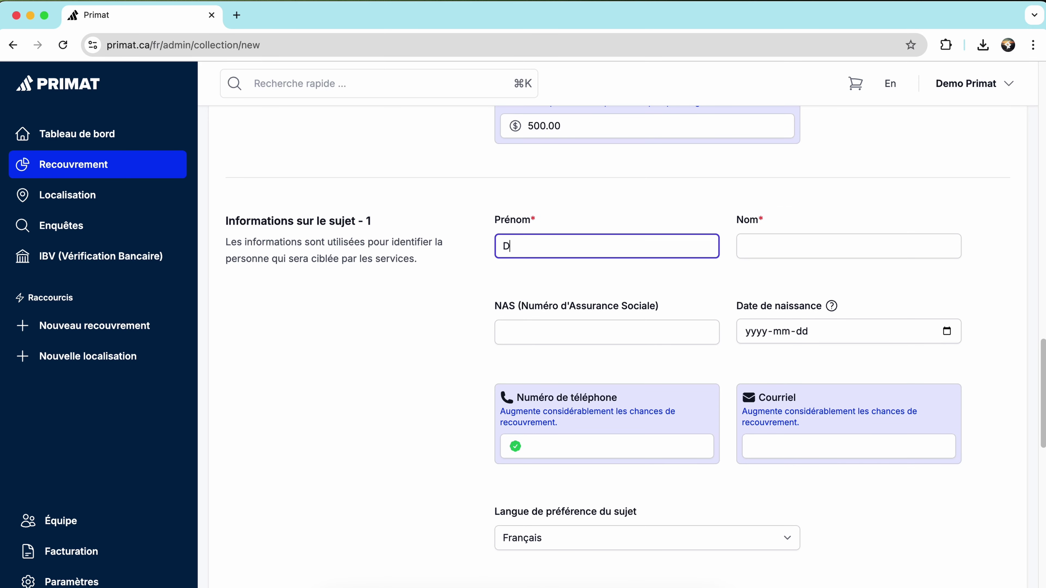
type("emo")
key("Tab")
type("Primat")
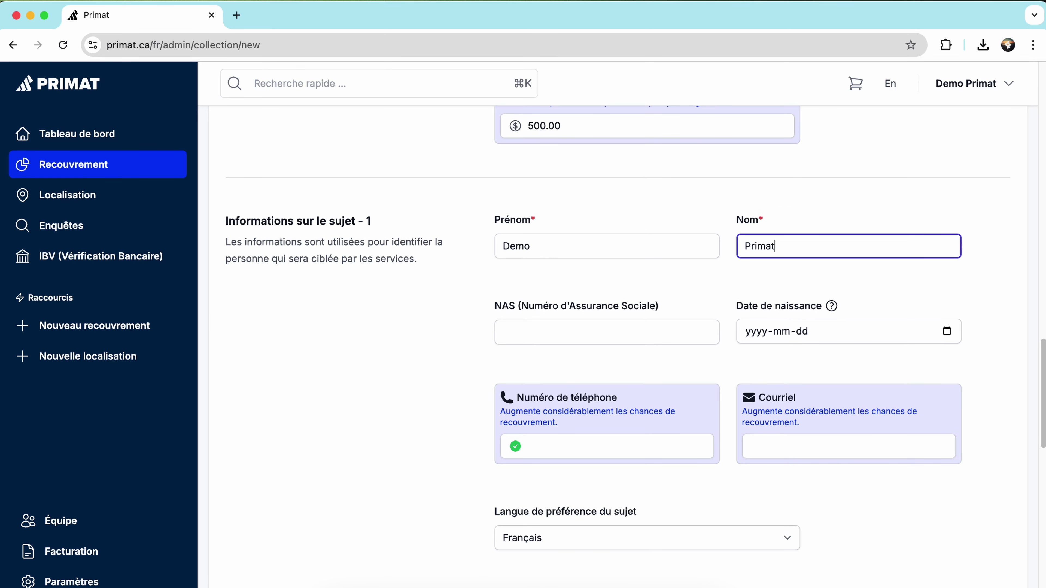
Set the debtor's date of birth to 2025-04-01
left_click(531, 328)
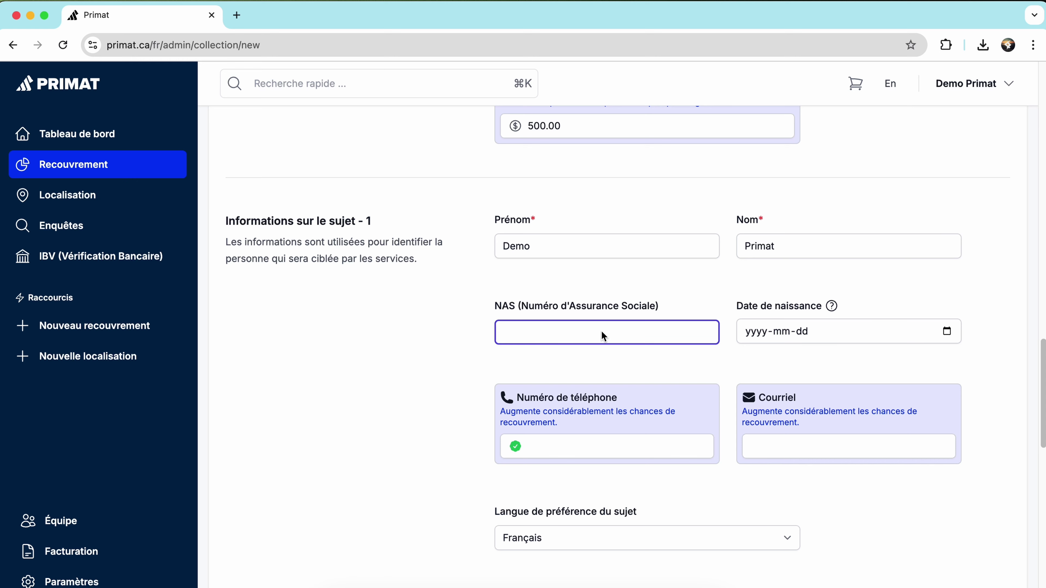
left_click(947, 331)
left_click(795, 405)
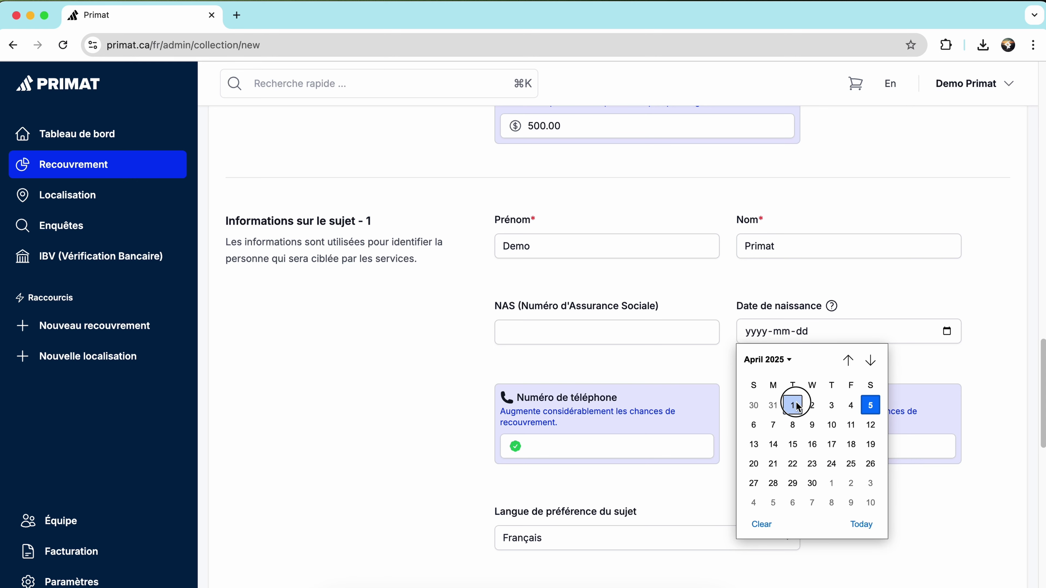
scroll(462, 365, "down", 3)
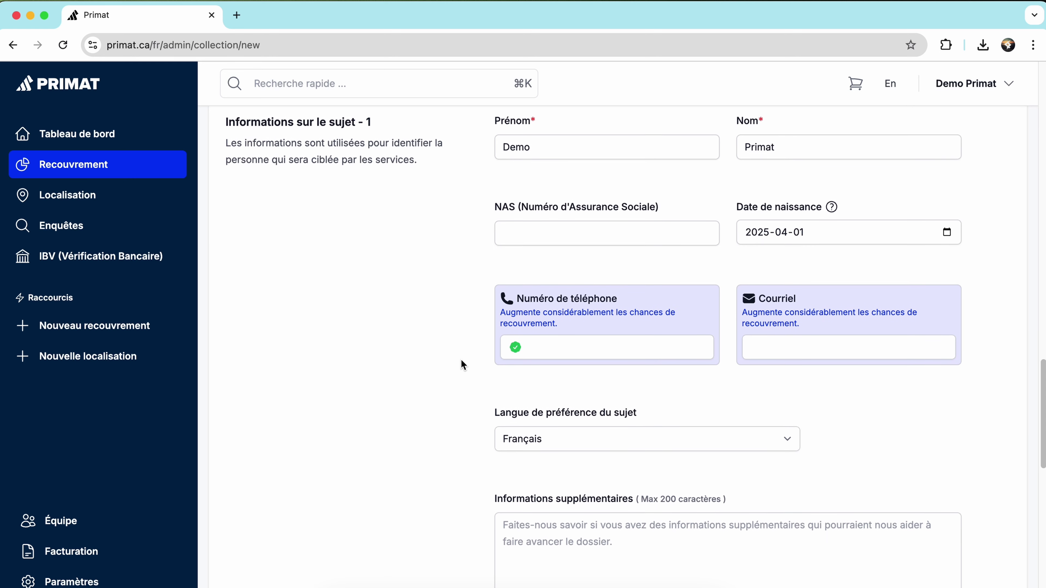
scroll(461, 360, "down", 2)
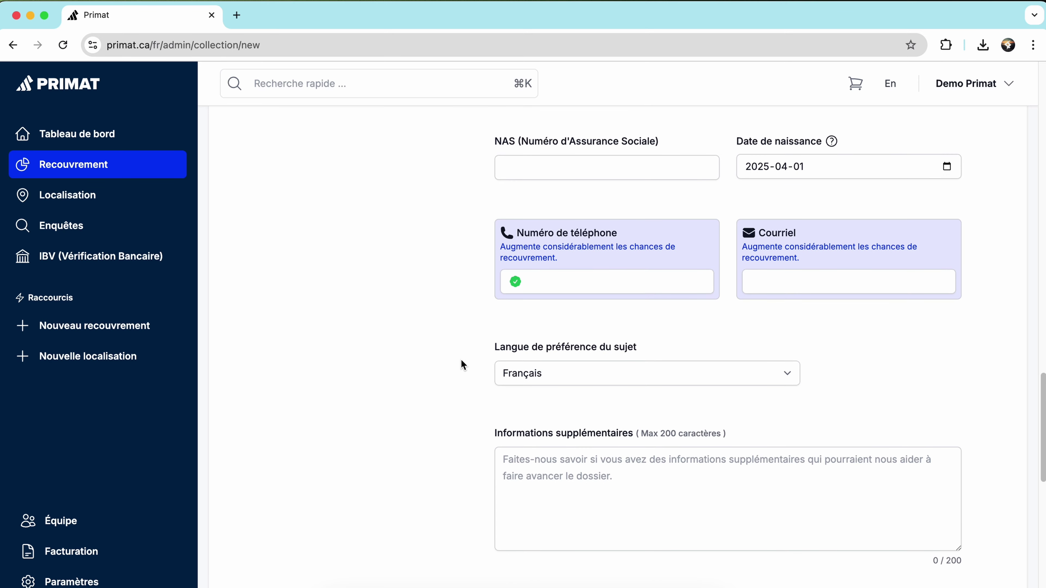
scroll(462, 364, "down", 2)
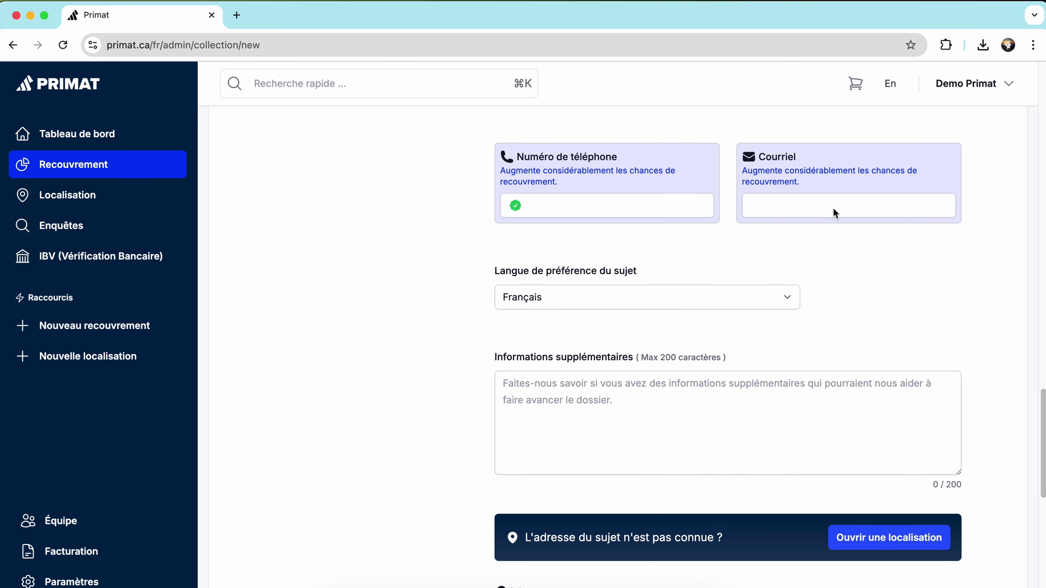
scroll(800, 279, "down", 2)
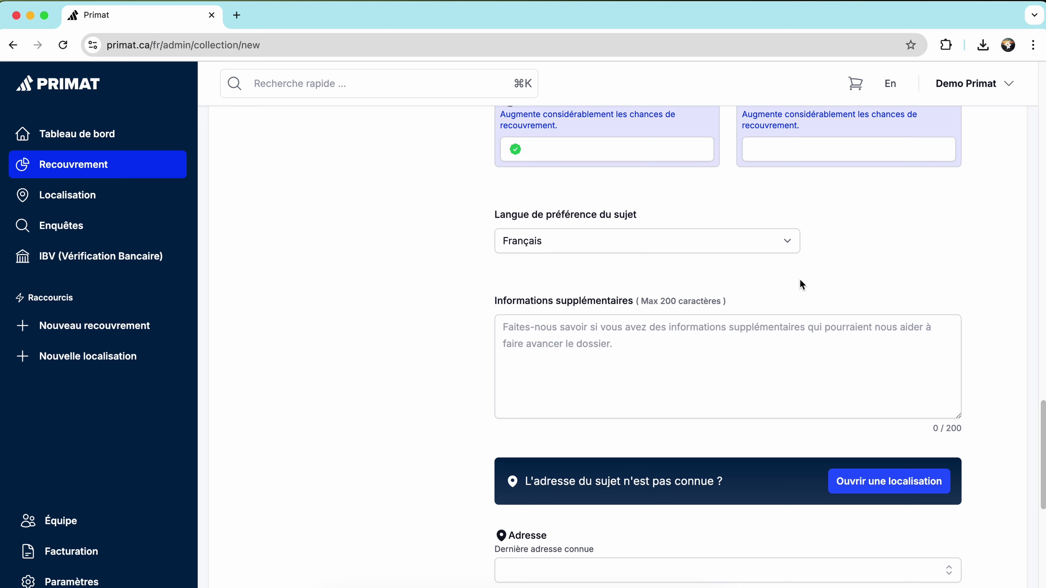
scroll(802, 285, "down", 1)
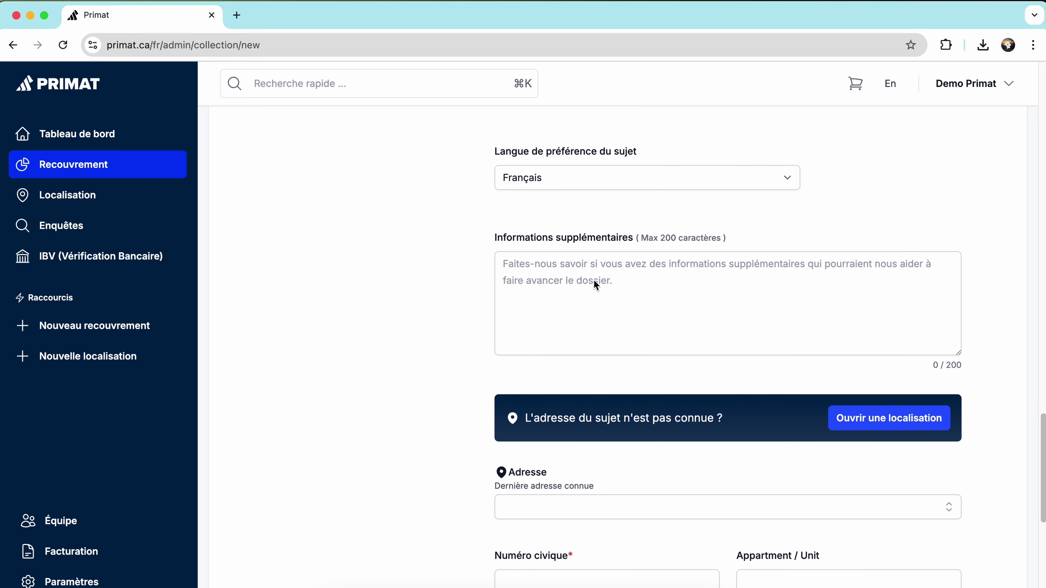
scroll(635, 287, "down", 3)
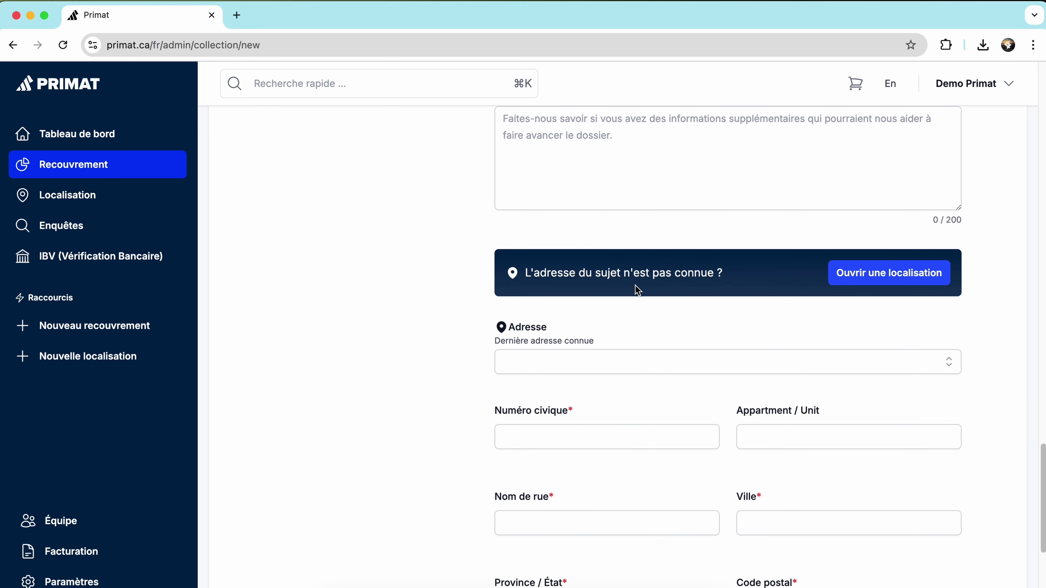
scroll(638, 290, "down", 1)
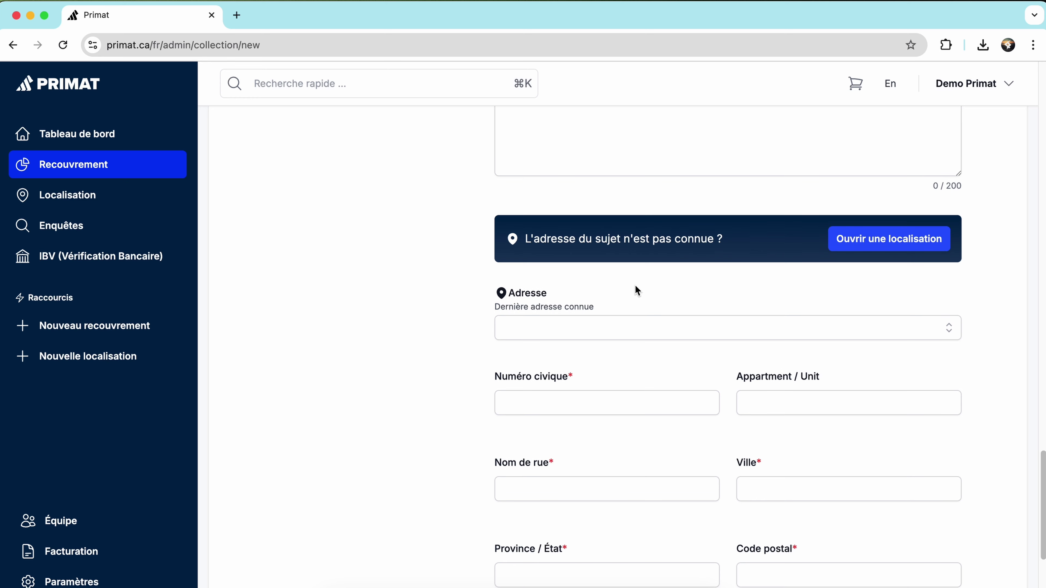
Fill the debtor's address from the suggested match and add the case to the cart
left_click_drag(1035, 469, 1044, 478)
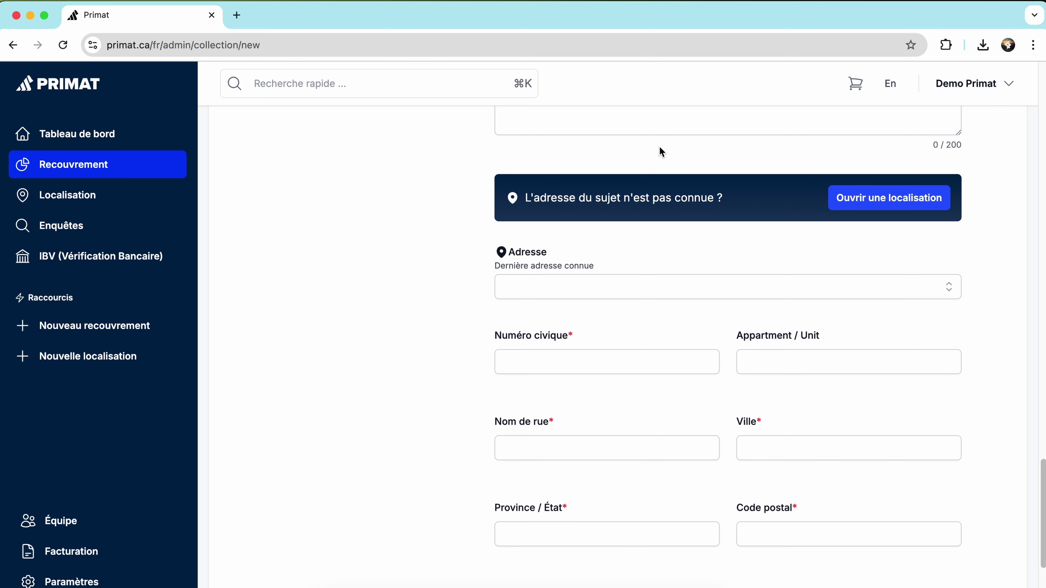
scroll(659, 152, "down", 3)
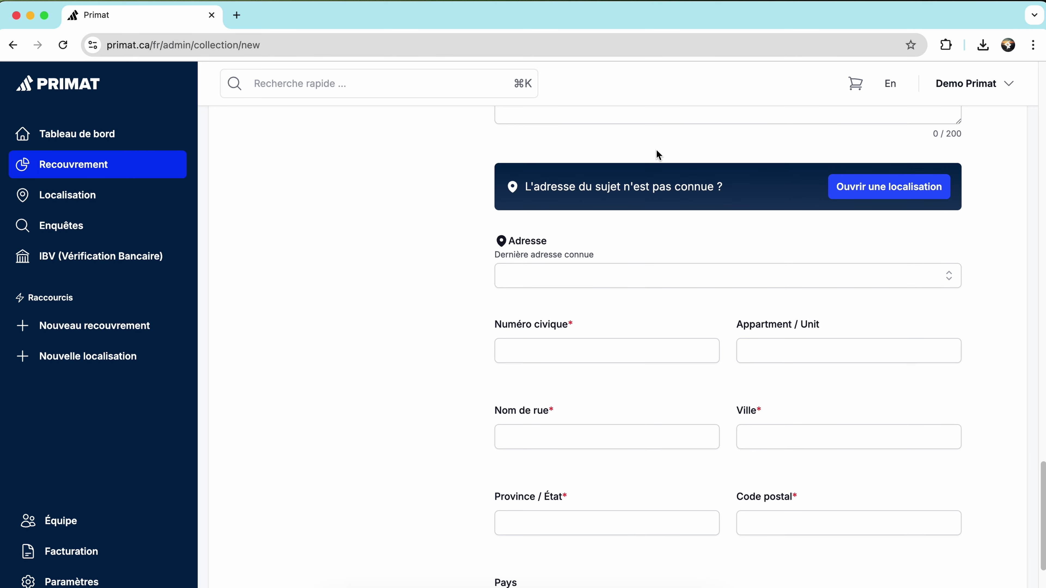
left_click(576, 225)
type("3113")
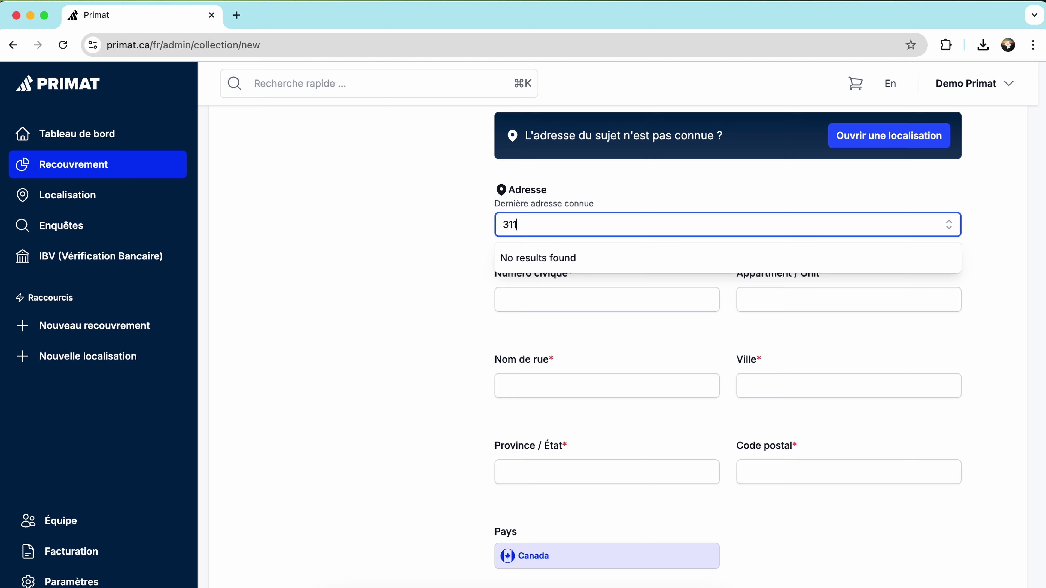
key("Return")
scroll(560, 371, "down", 5)
left_click(975, 576)
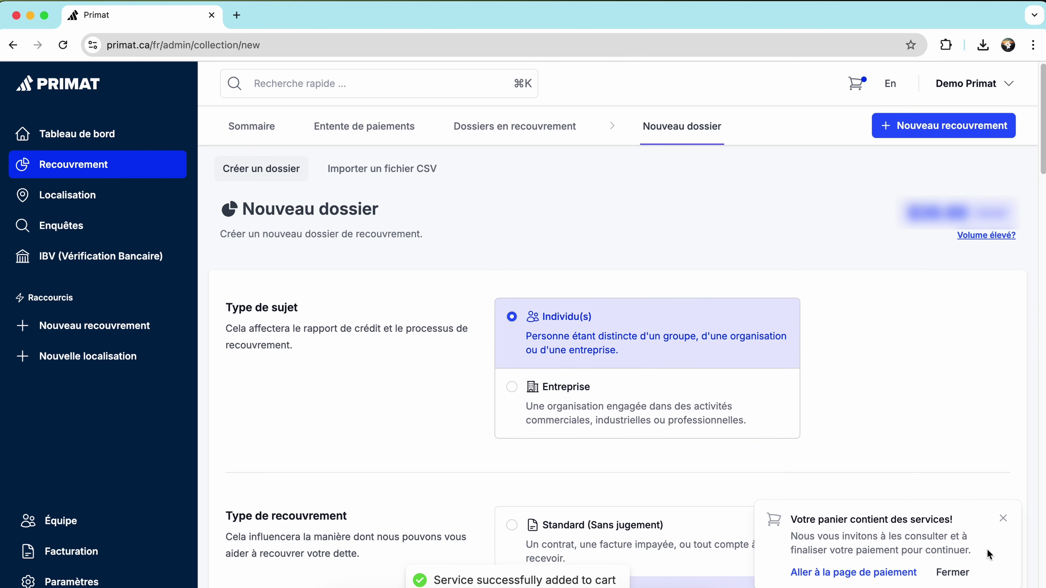
Close the cart notification and show the cart summary with the Recouvrement item
left_click(1003, 519)
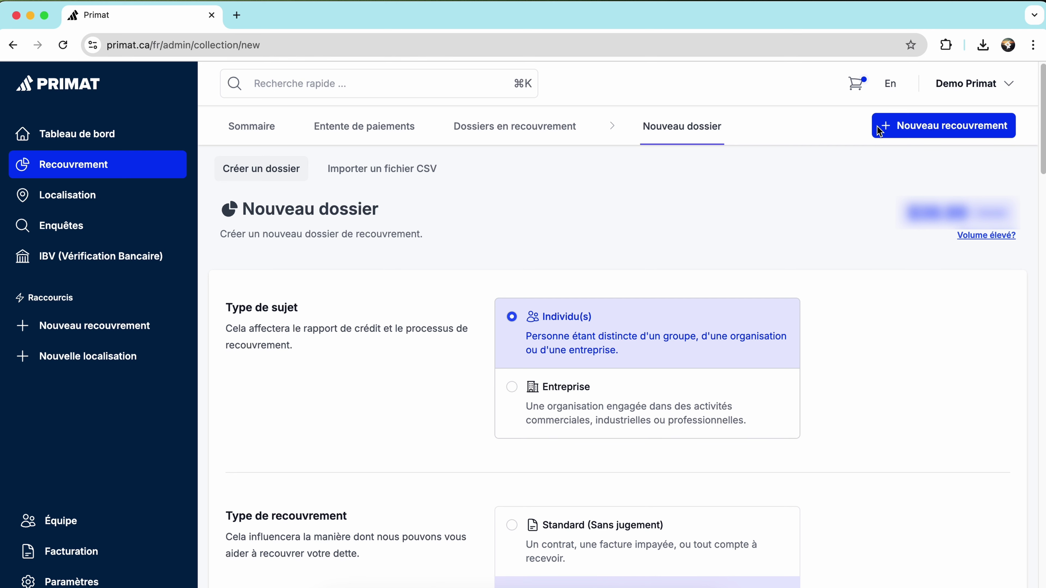
left_click(858, 78)
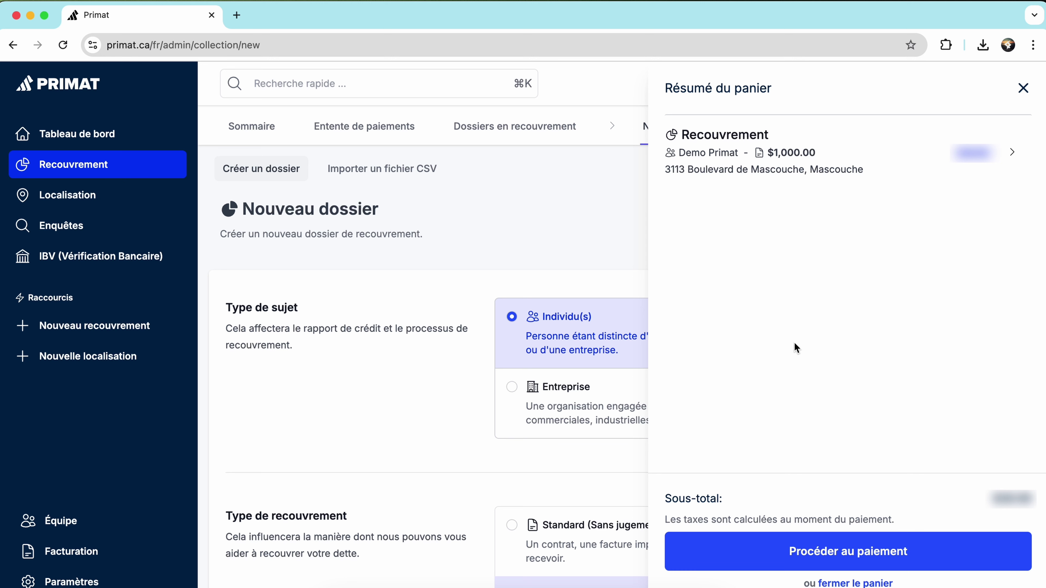
Proceed to checkout and place the order, then cancel the add-payment-method dialog
left_click(837, 551)
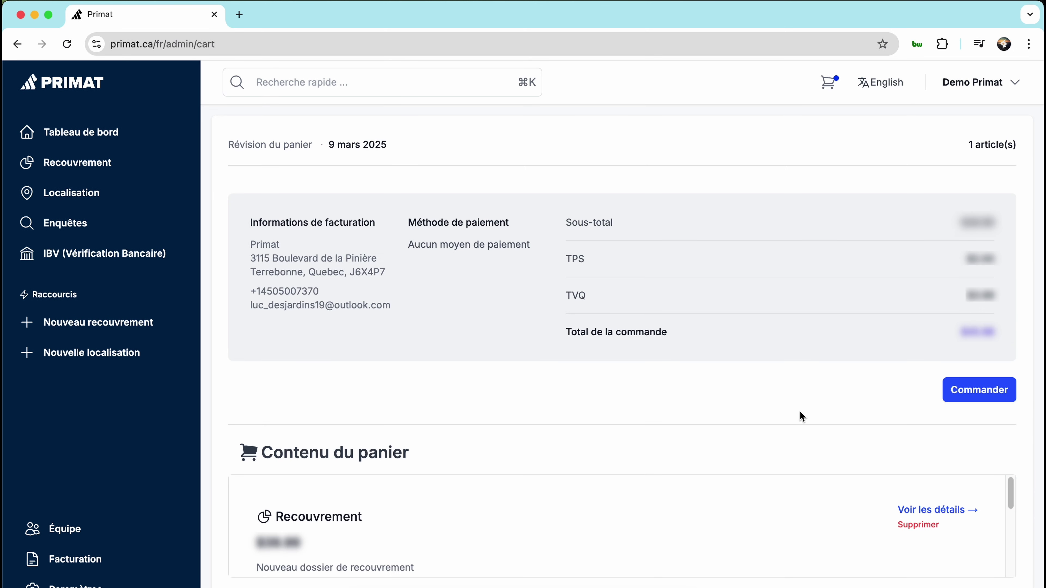
left_click(984, 402)
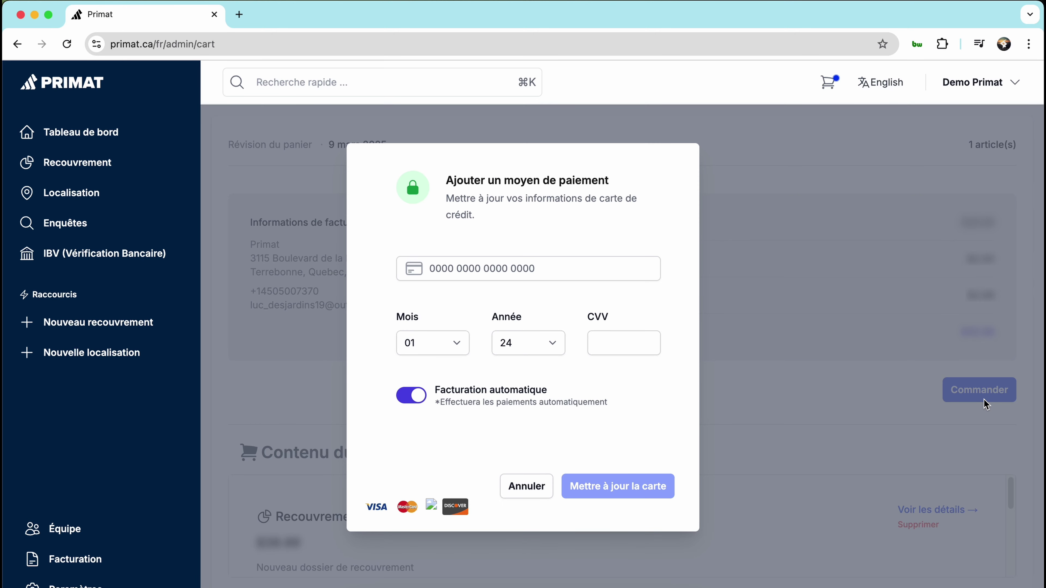
left_click(490, 260)
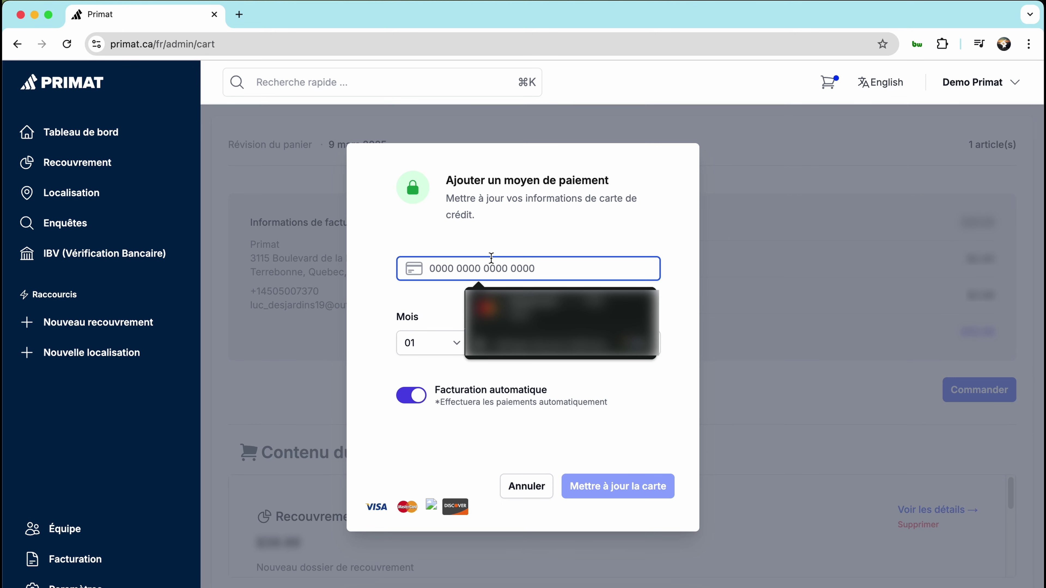
left_click(467, 238)
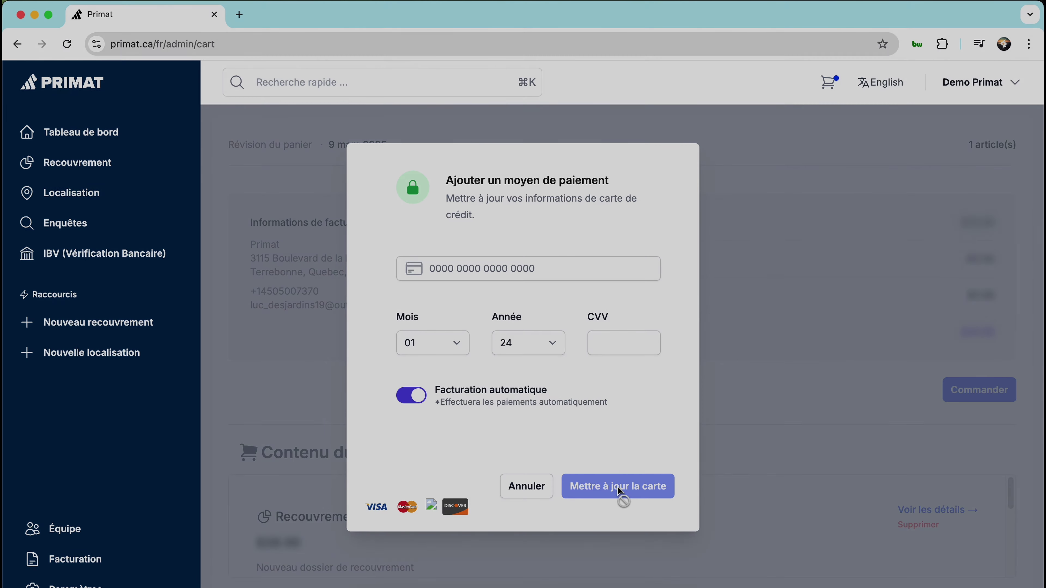
left_click(542, 488)
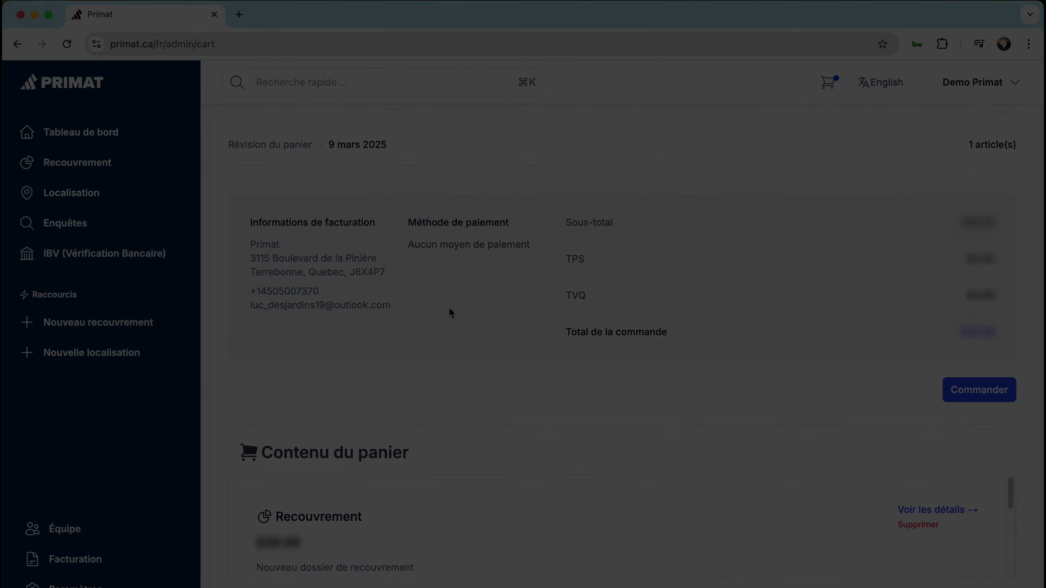